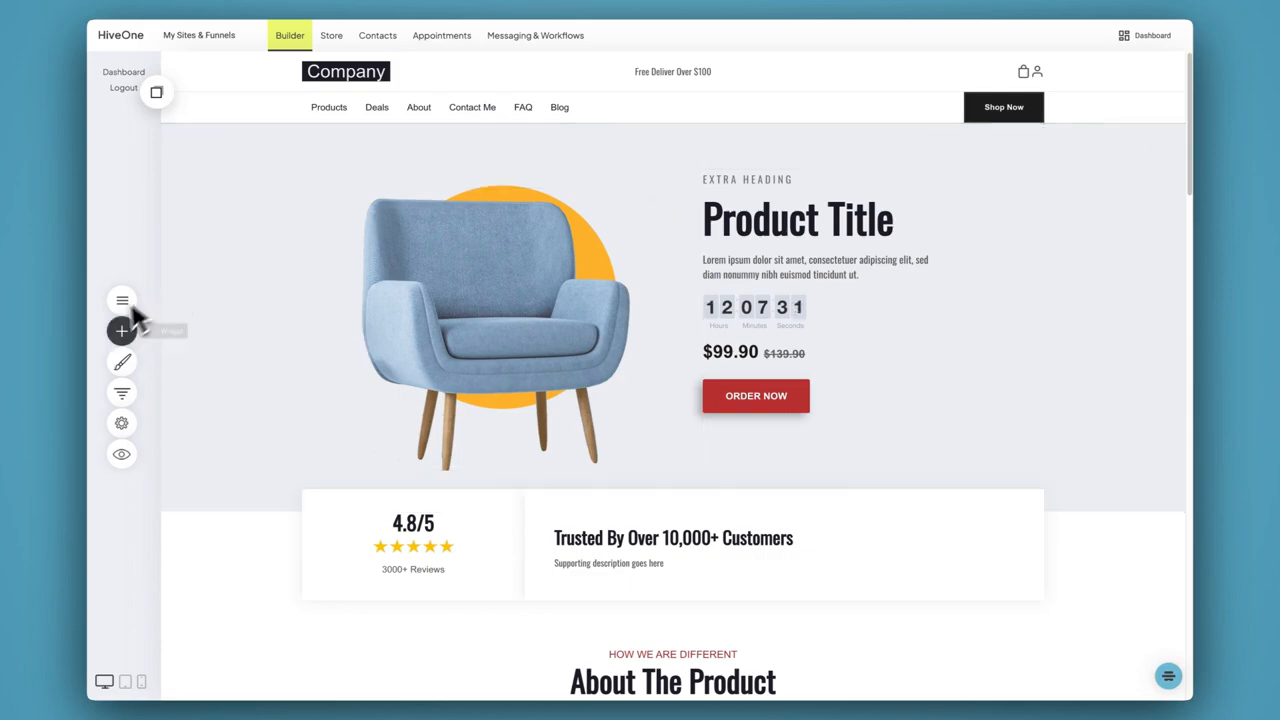
Open the hero armchair's image settings and view the images available in the file manager without replacing the picture
left_click(402, 228)
left_click(334, 174)
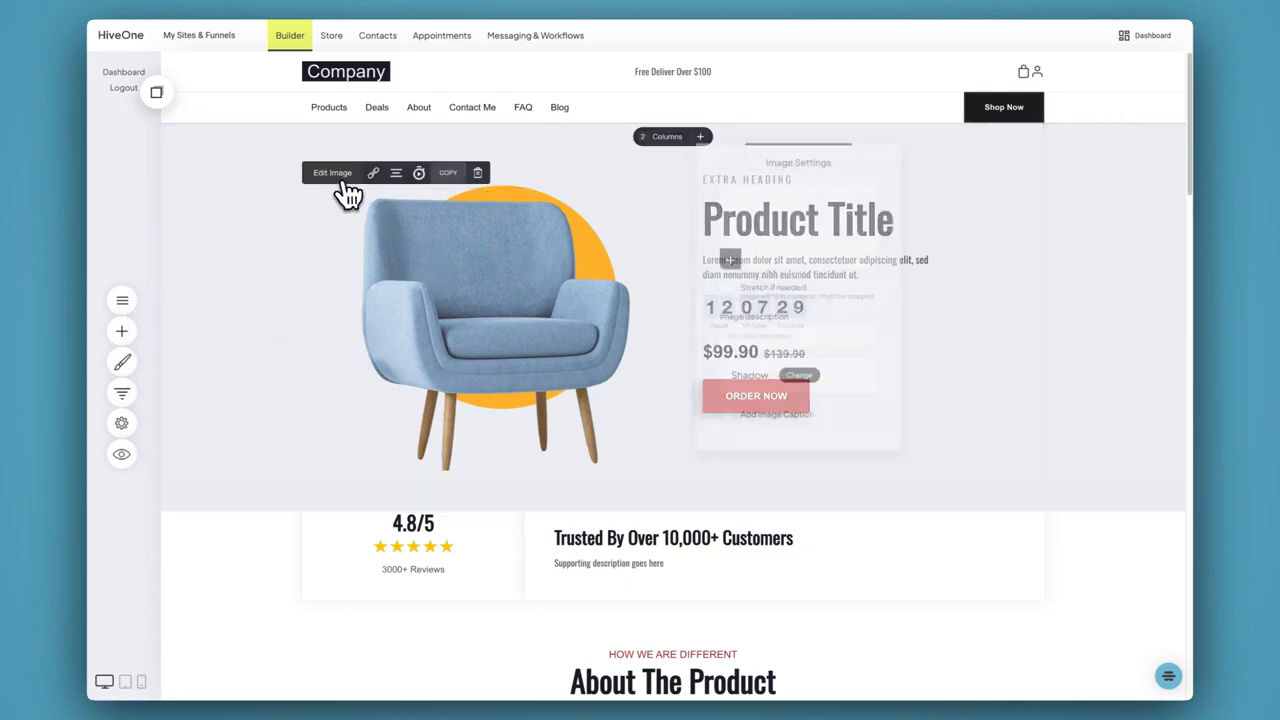
left_click(743, 243)
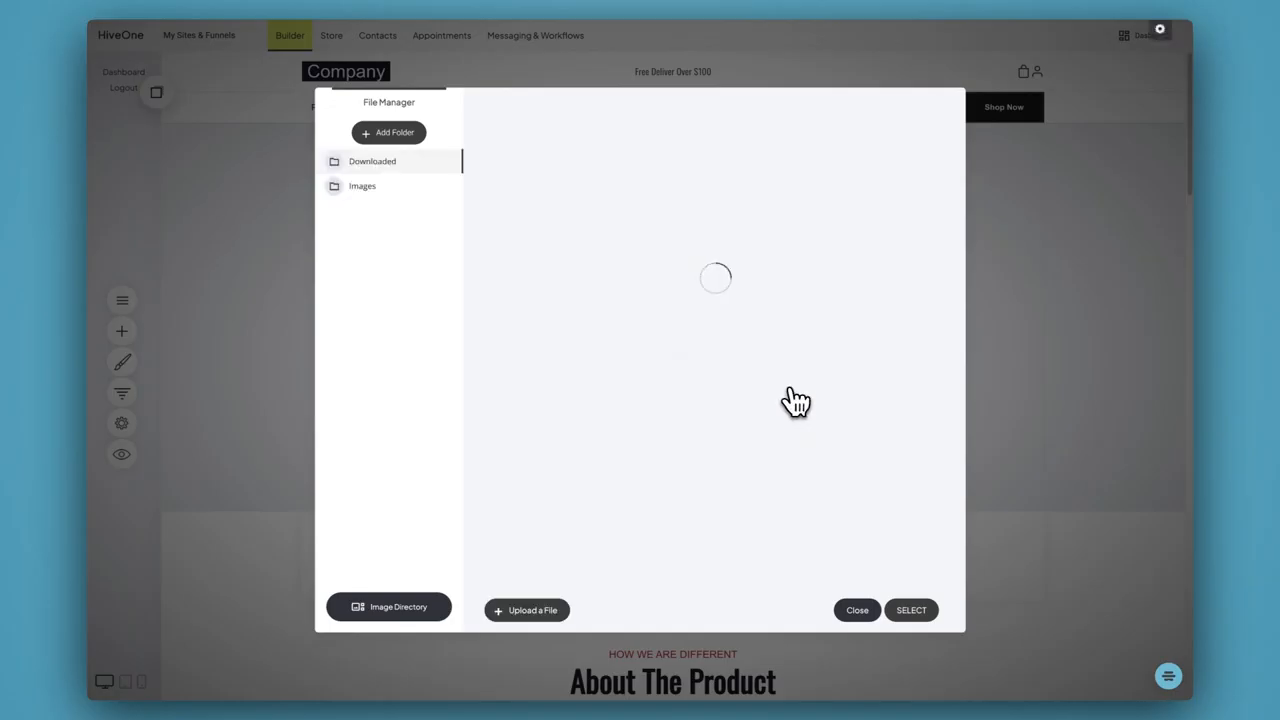
left_click(858, 610)
left_click(991, 365)
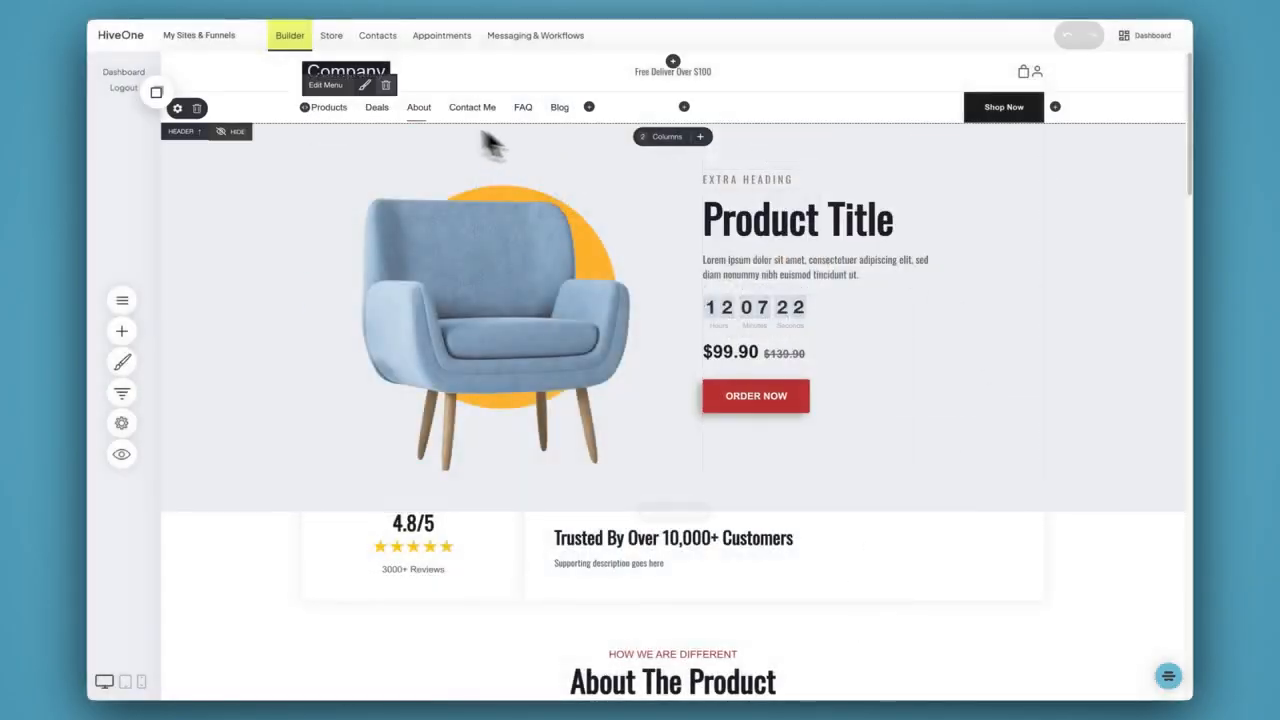
Hide the site header on this product page
left_click(226, 132)
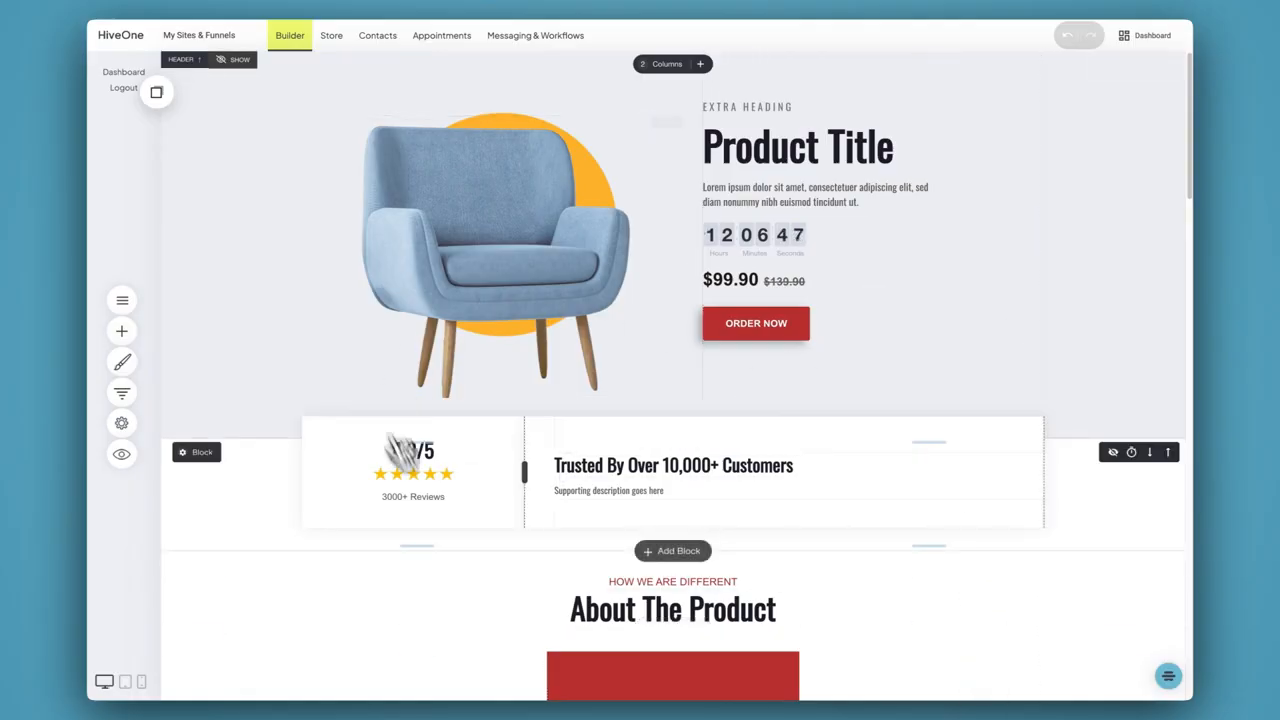
Move the countdown timer in the hero section below the ORDER NOW button
scroll(700, 500, "down", 1)
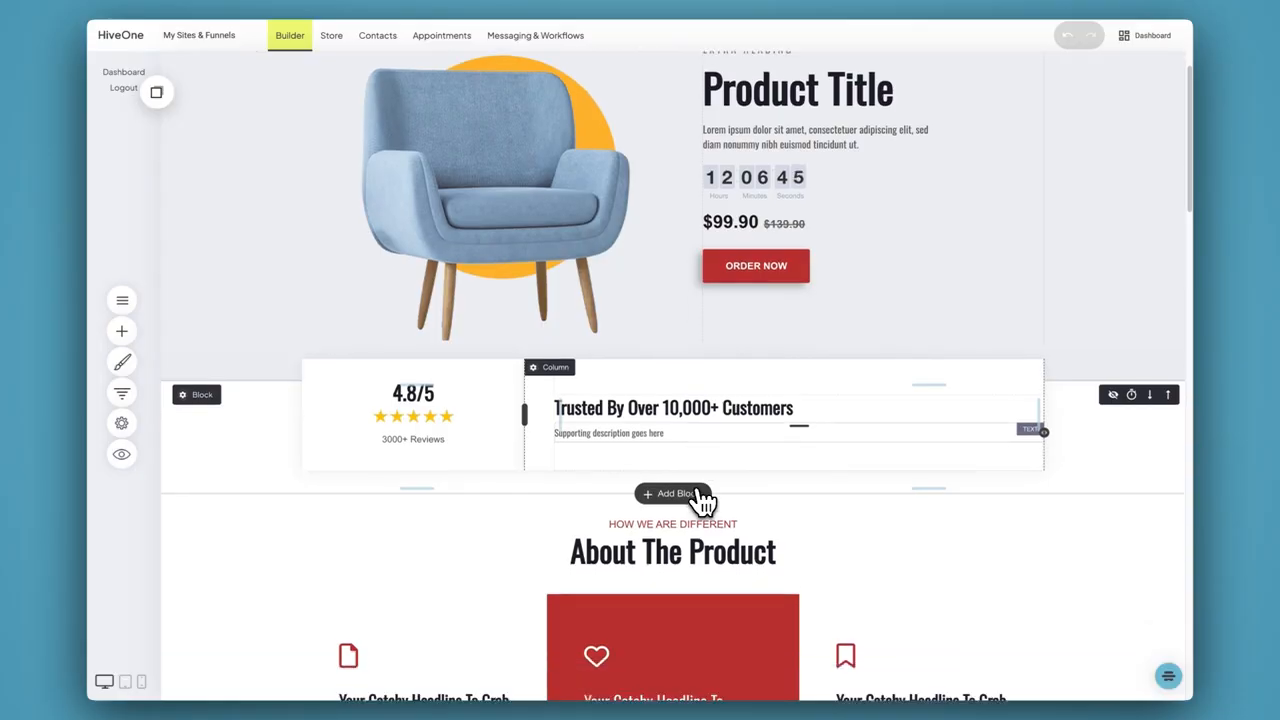
scroll(703, 500, "down", 5)
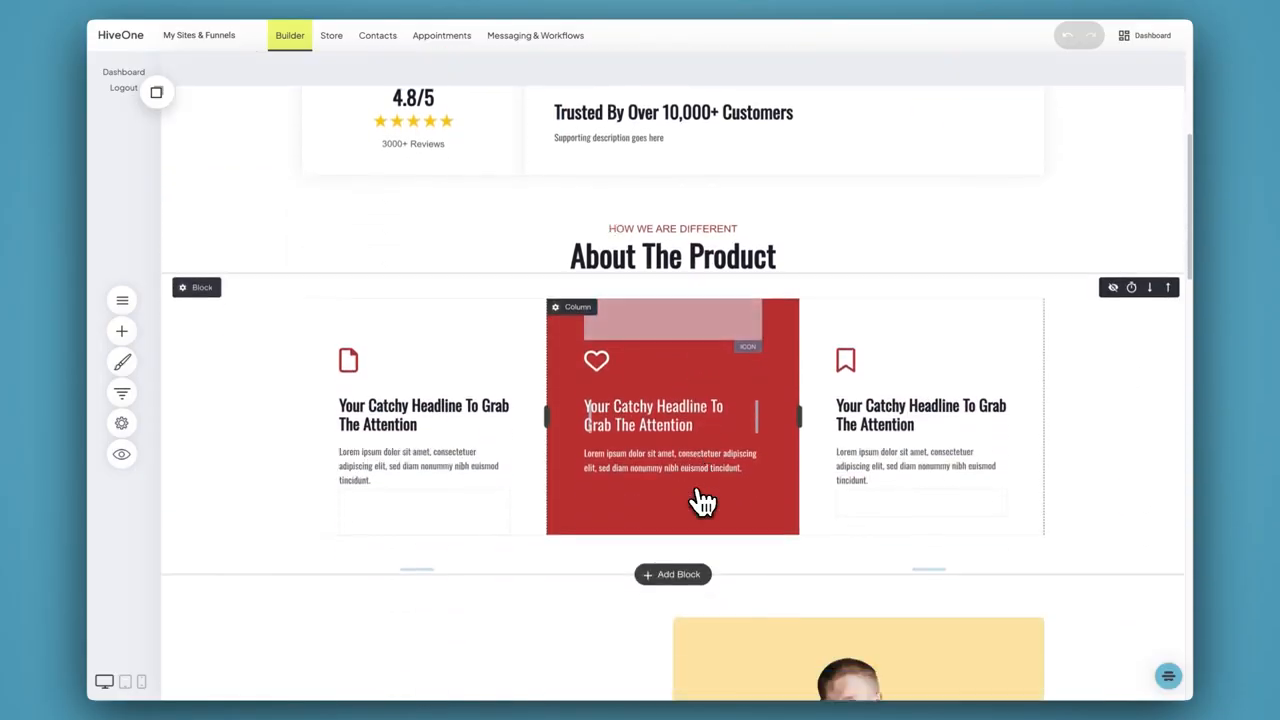
scroll(703, 500, "down", 8)
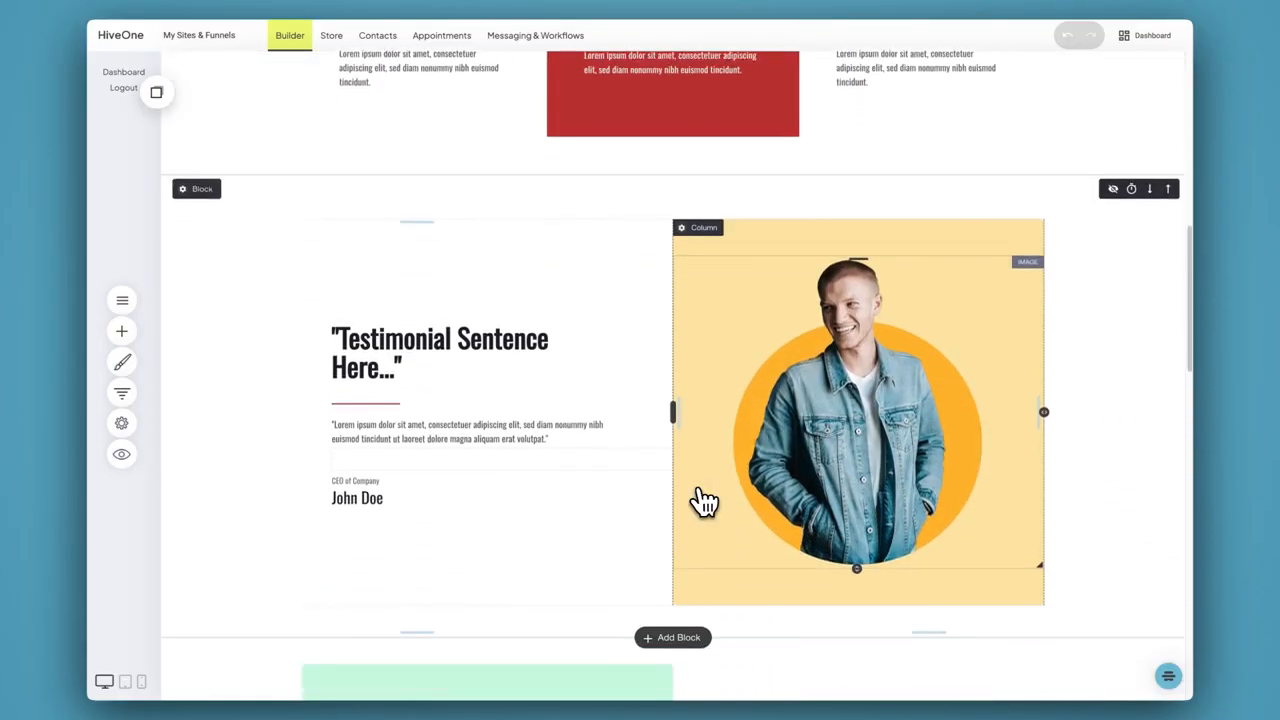
scroll(705, 500, "down", 10)
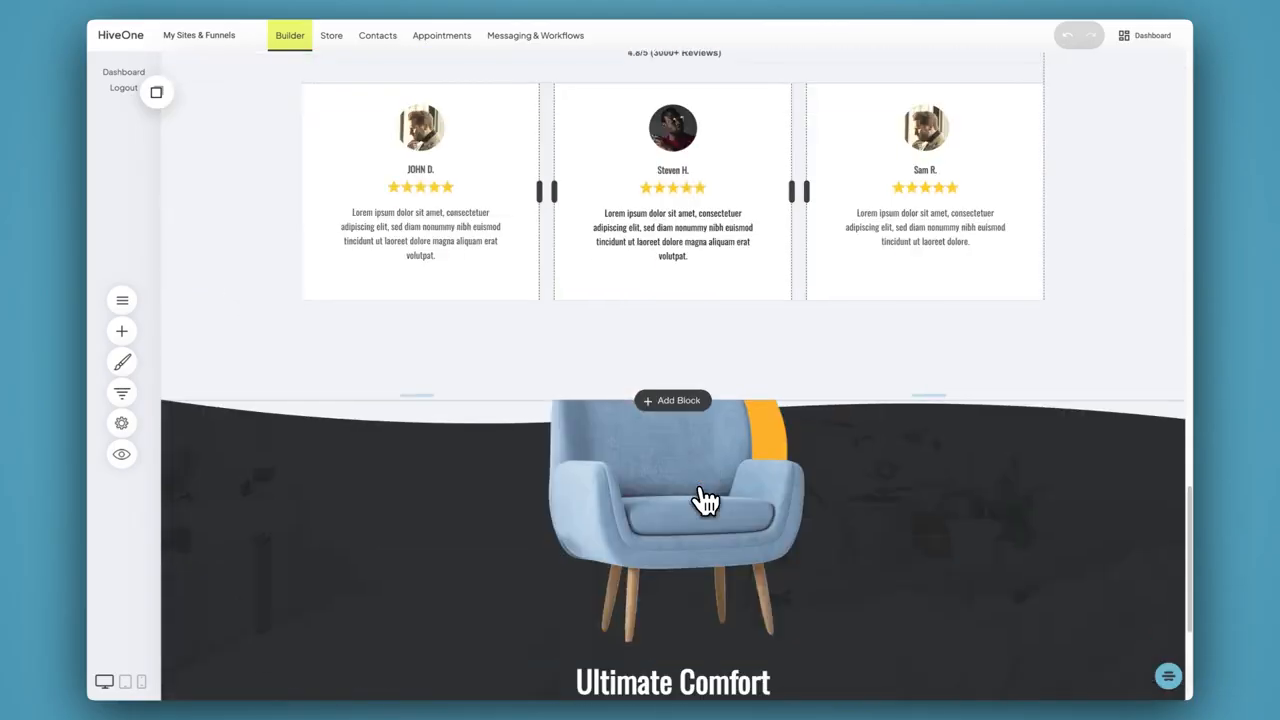
scroll(705, 500, "down", 4)
scroll(751, 502, "up", 20)
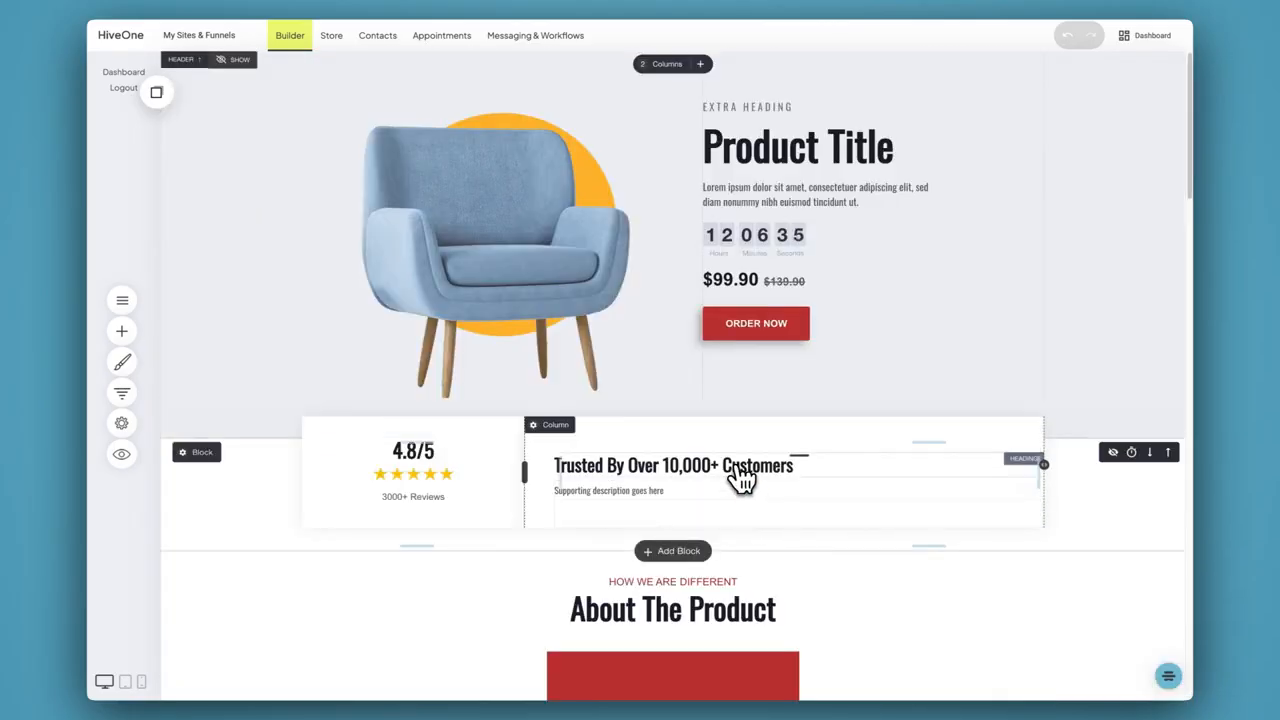
left_click_drag(774, 240, 768, 310)
left_click_drag(798, 362, 840, 354)
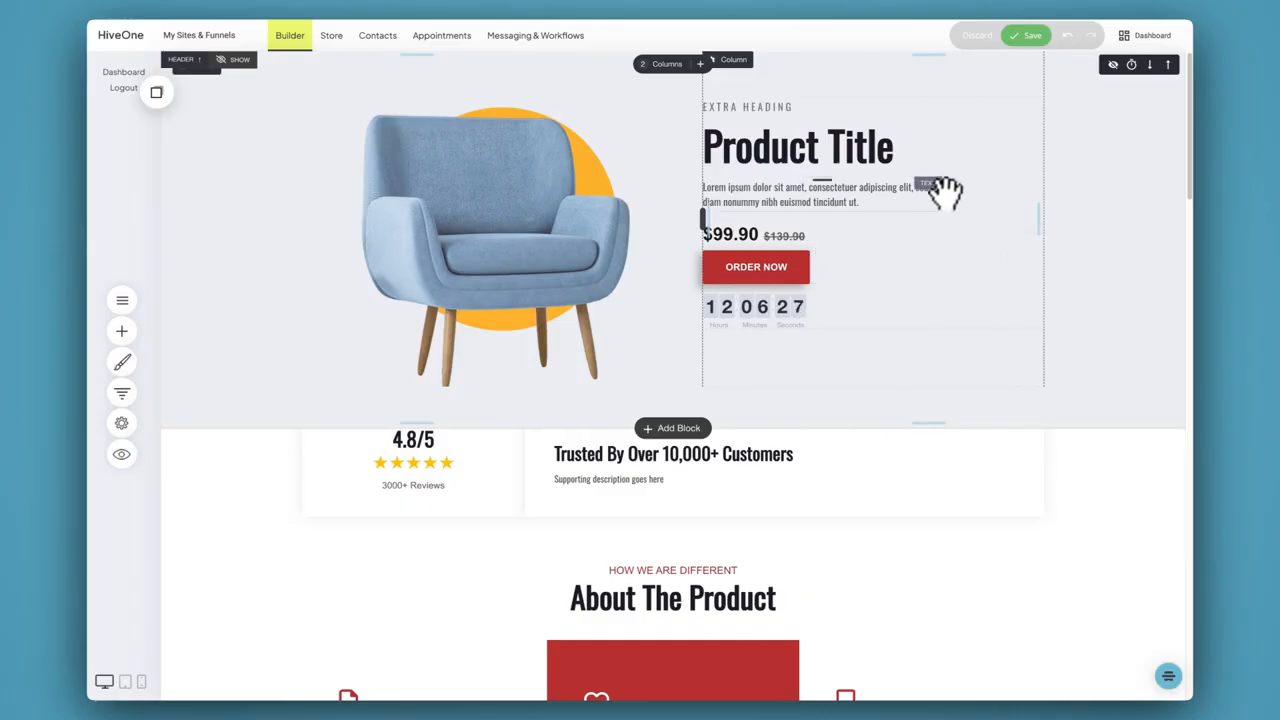
scroll(885, 372, "down", 15)
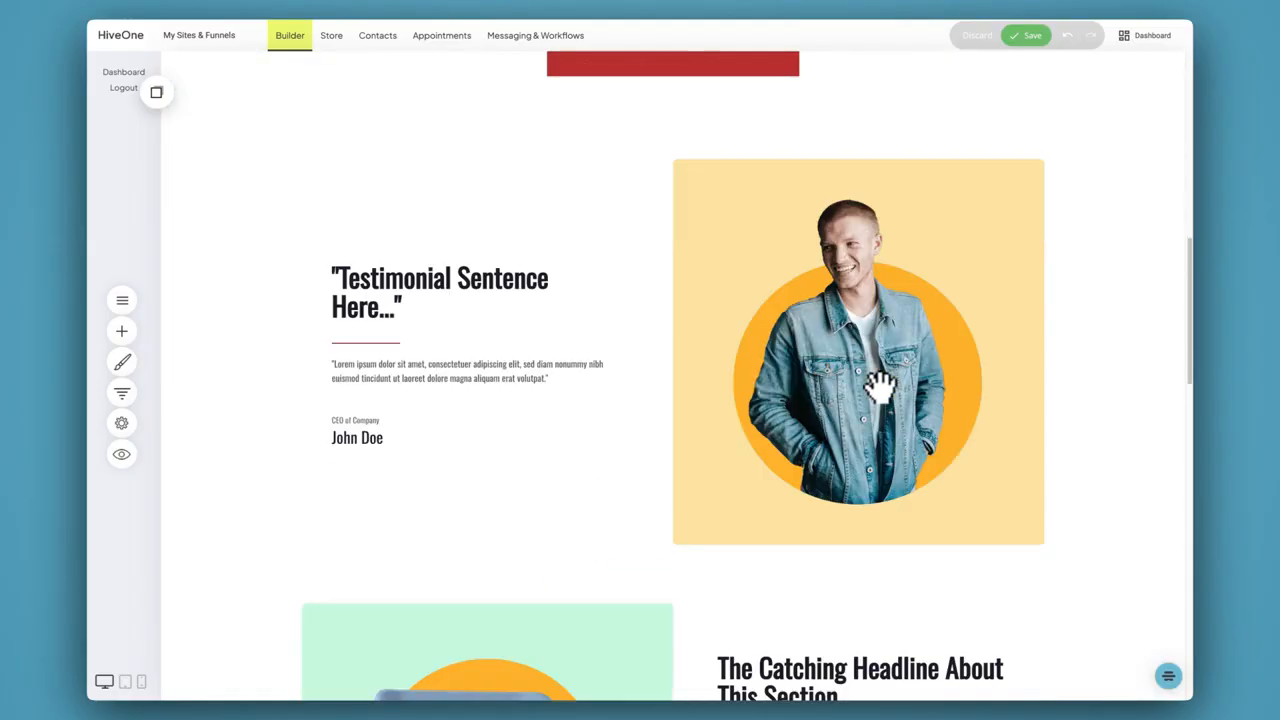
left_click(672, 490)
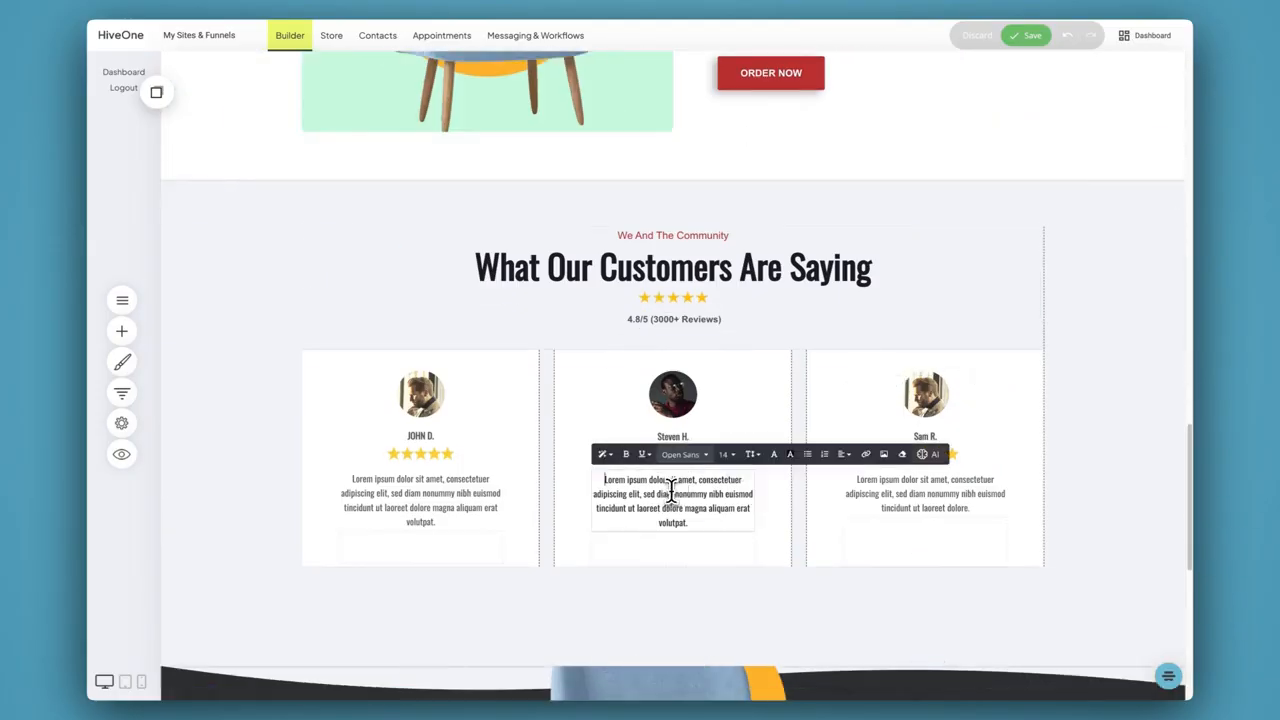
triple_click(670, 490)
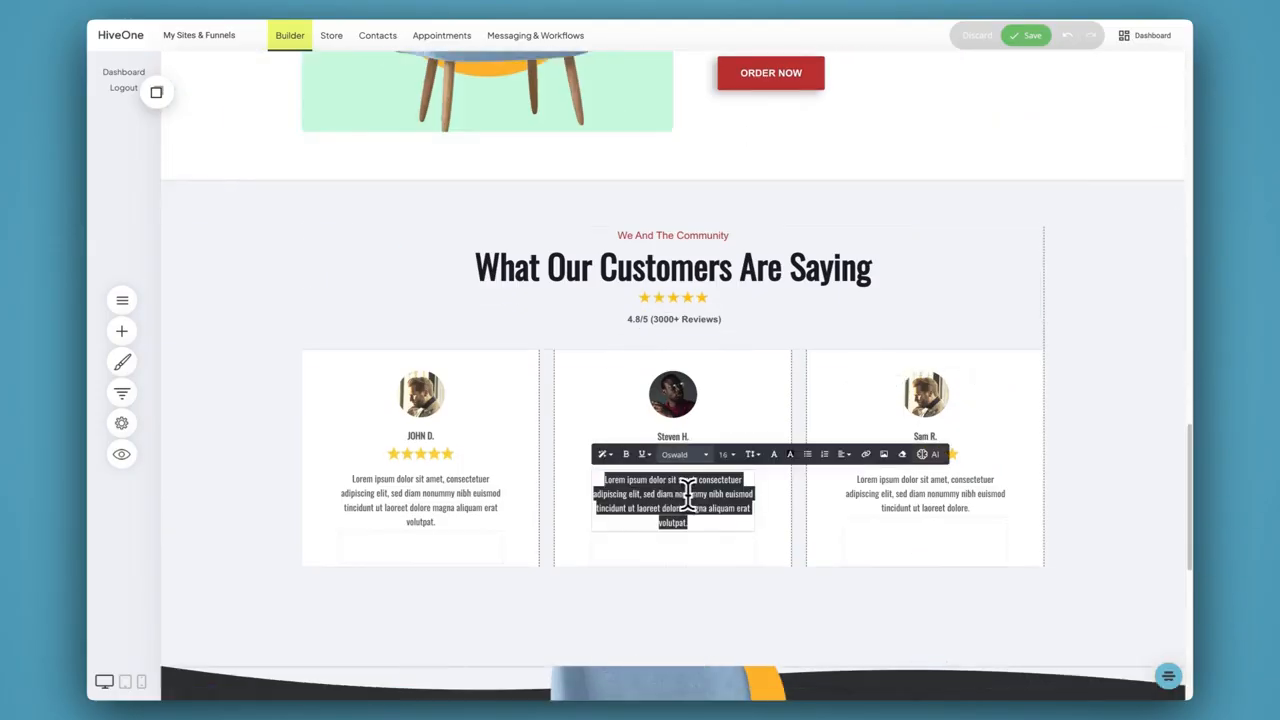
triple_click(910, 510)
scroll(630, 358, "up", 7)
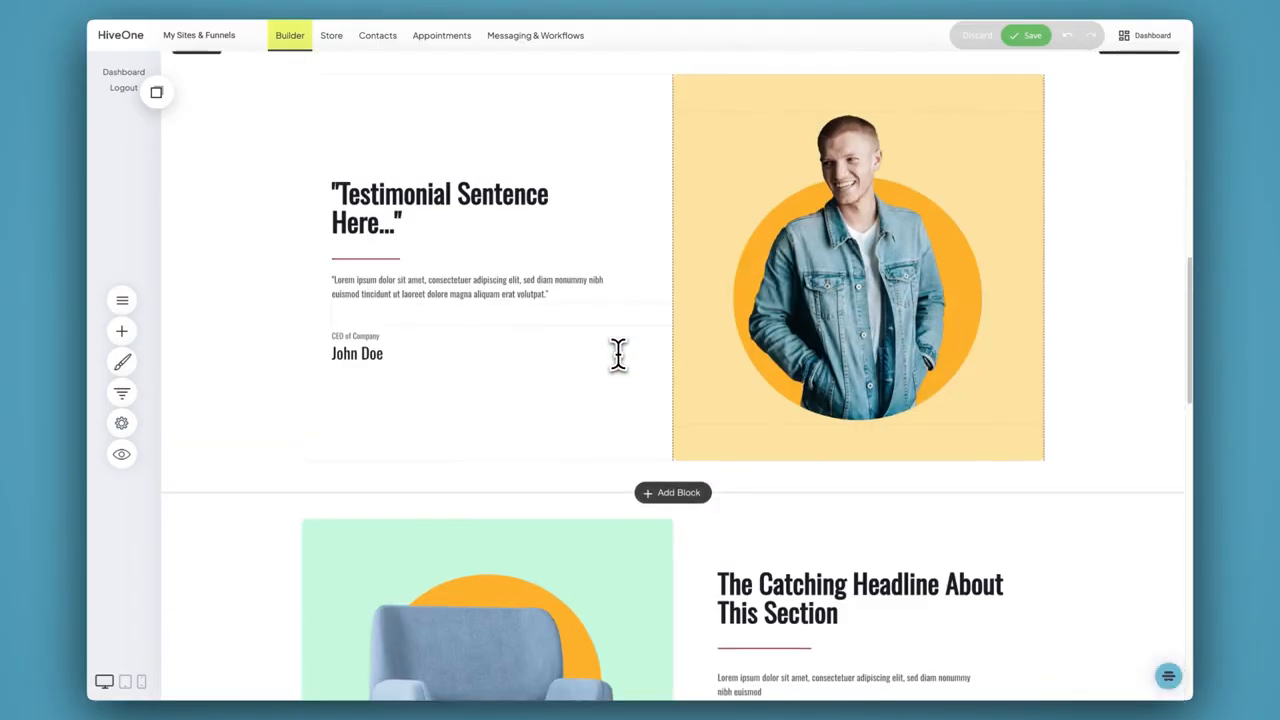
scroll(620, 352, "up", 10)
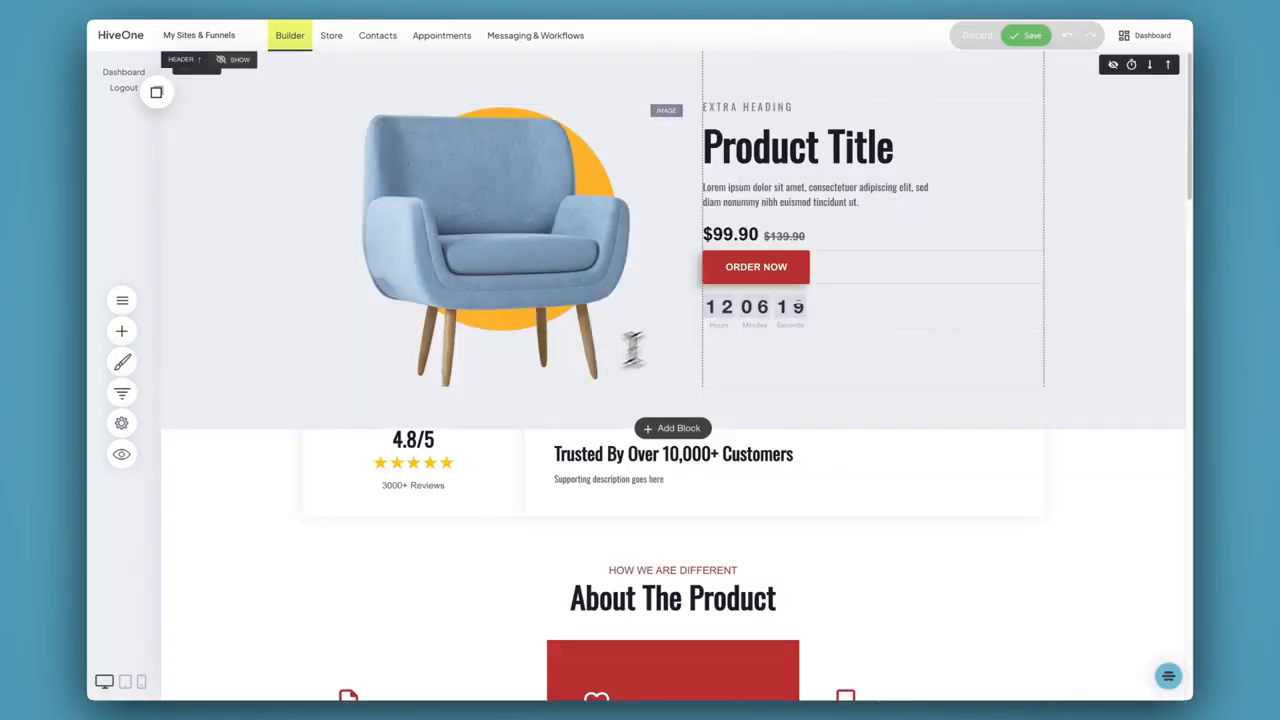
Save the changes made to the product page
left_click(1022, 45)
scroll(804, 380, "down", 20)
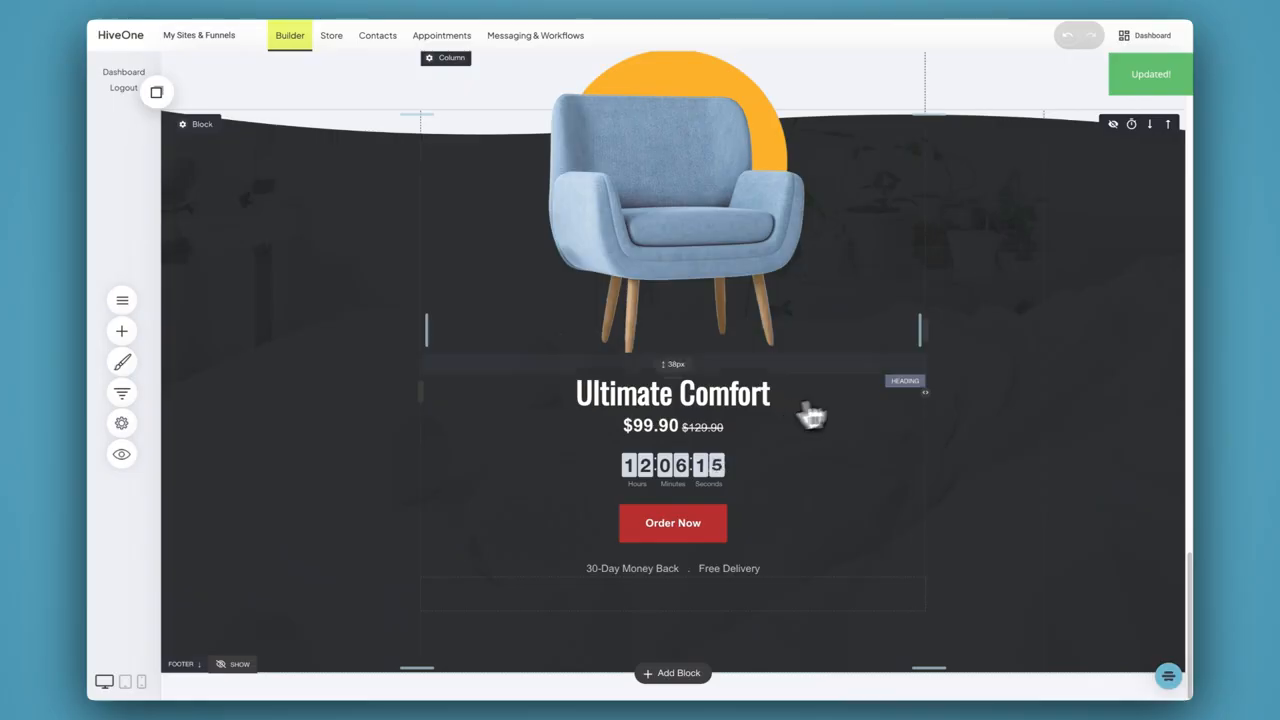
scroll(838, 412, "up", 20)
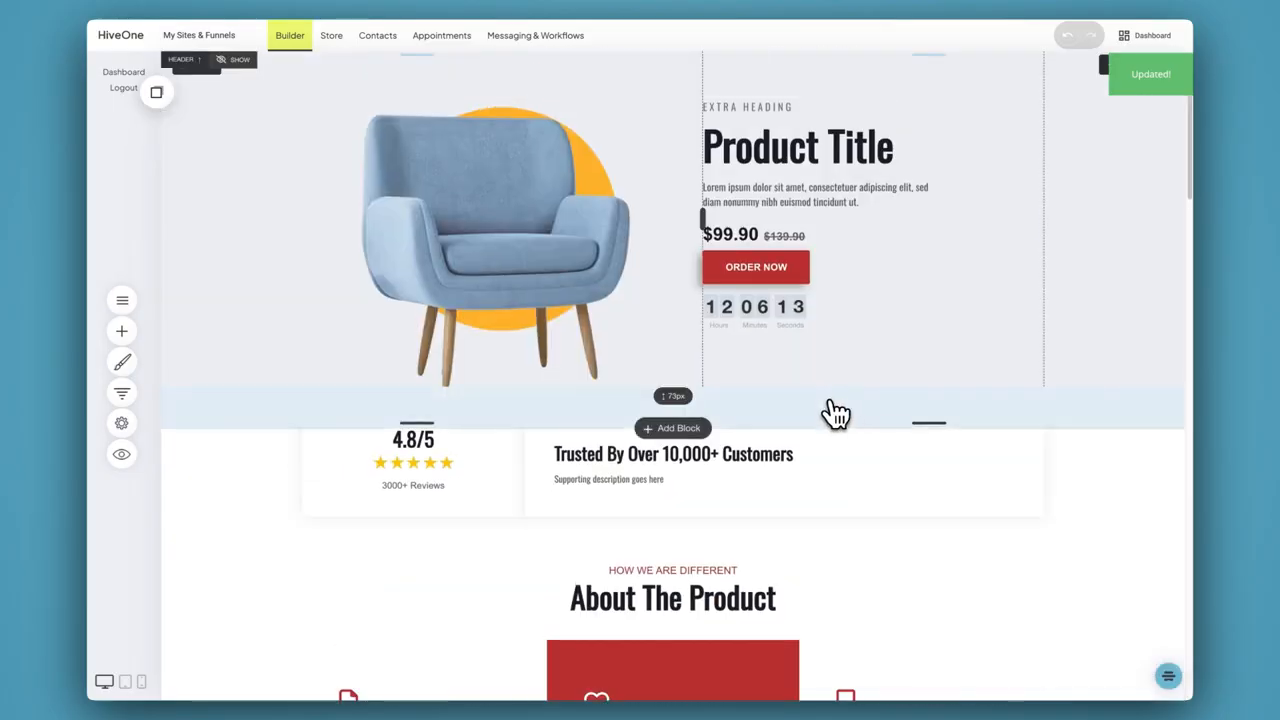
left_click(846, 362)
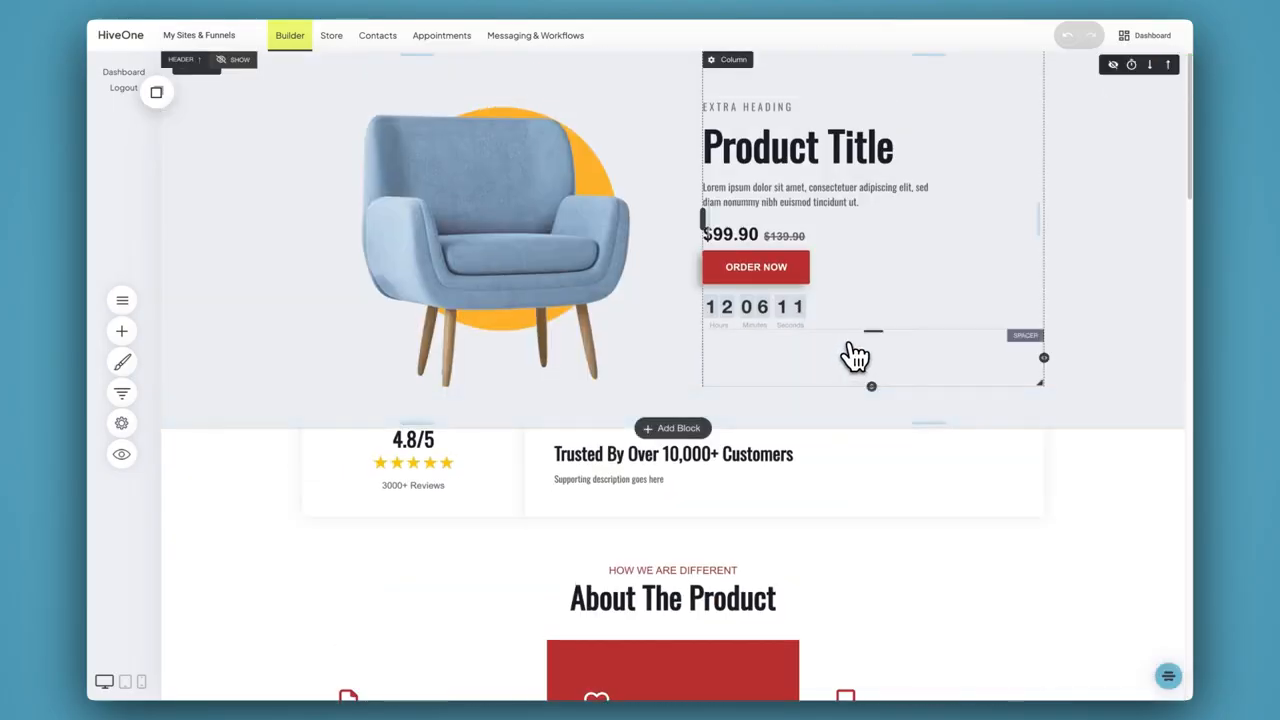
left_click(792, 276)
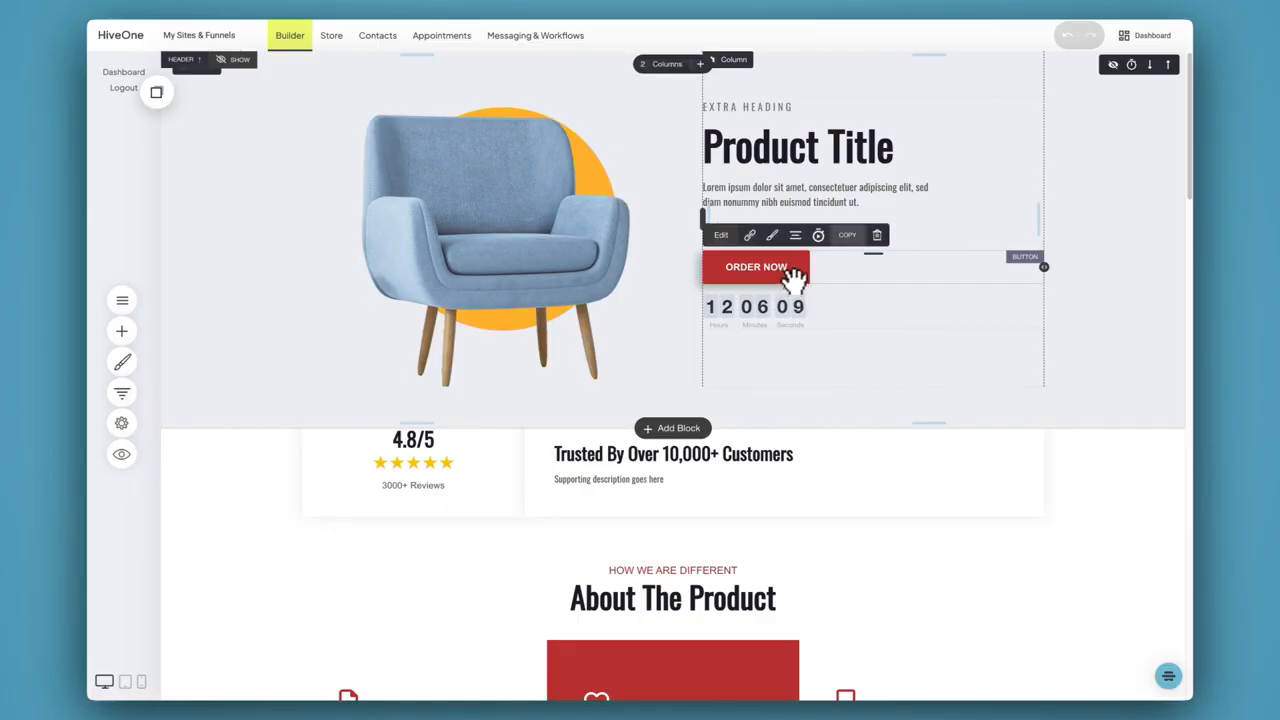
left_click(788, 160)
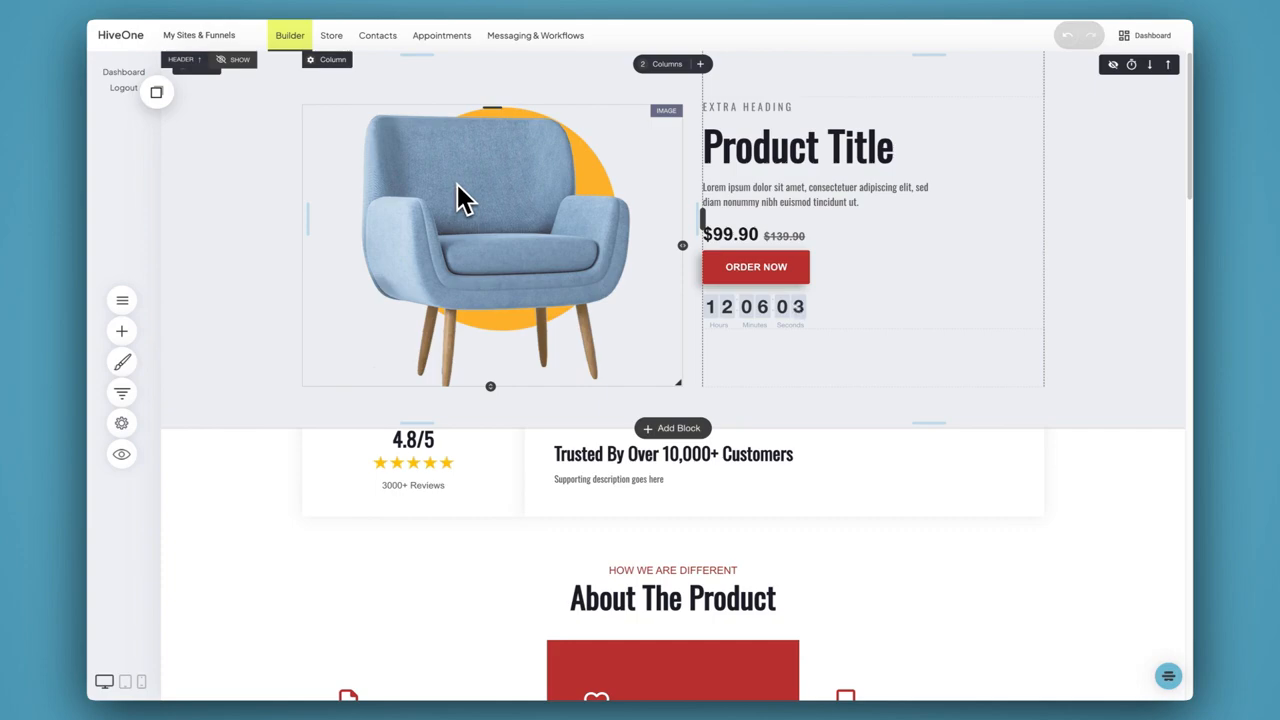
View the website's general settings and the global styling options, and close both
left_click(123, 425)
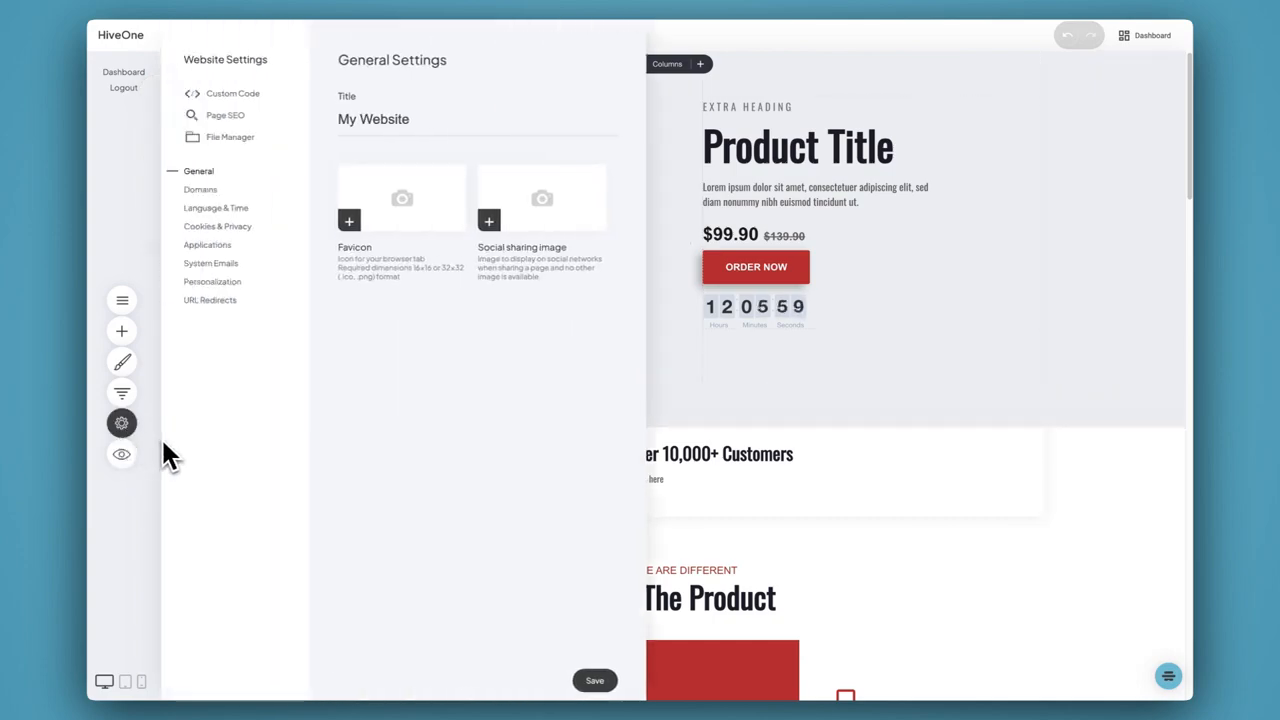
left_click(725, 415)
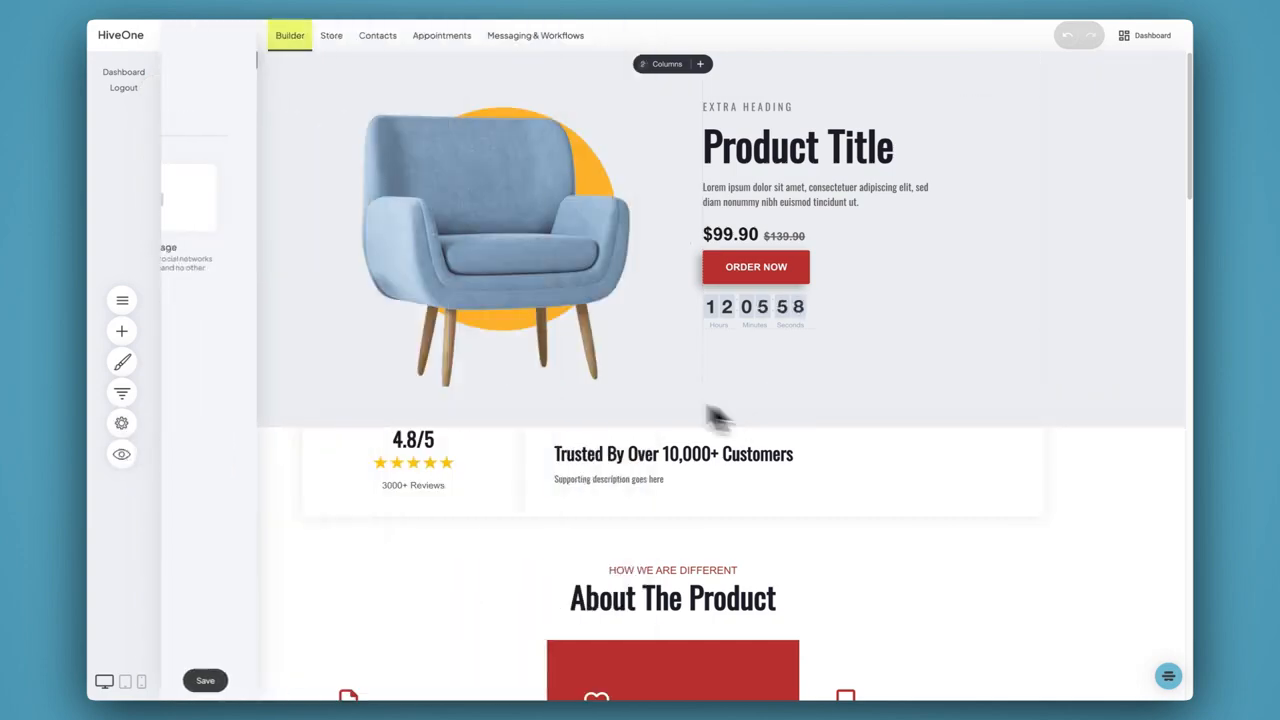
left_click(122, 364)
left_click(563, 293)
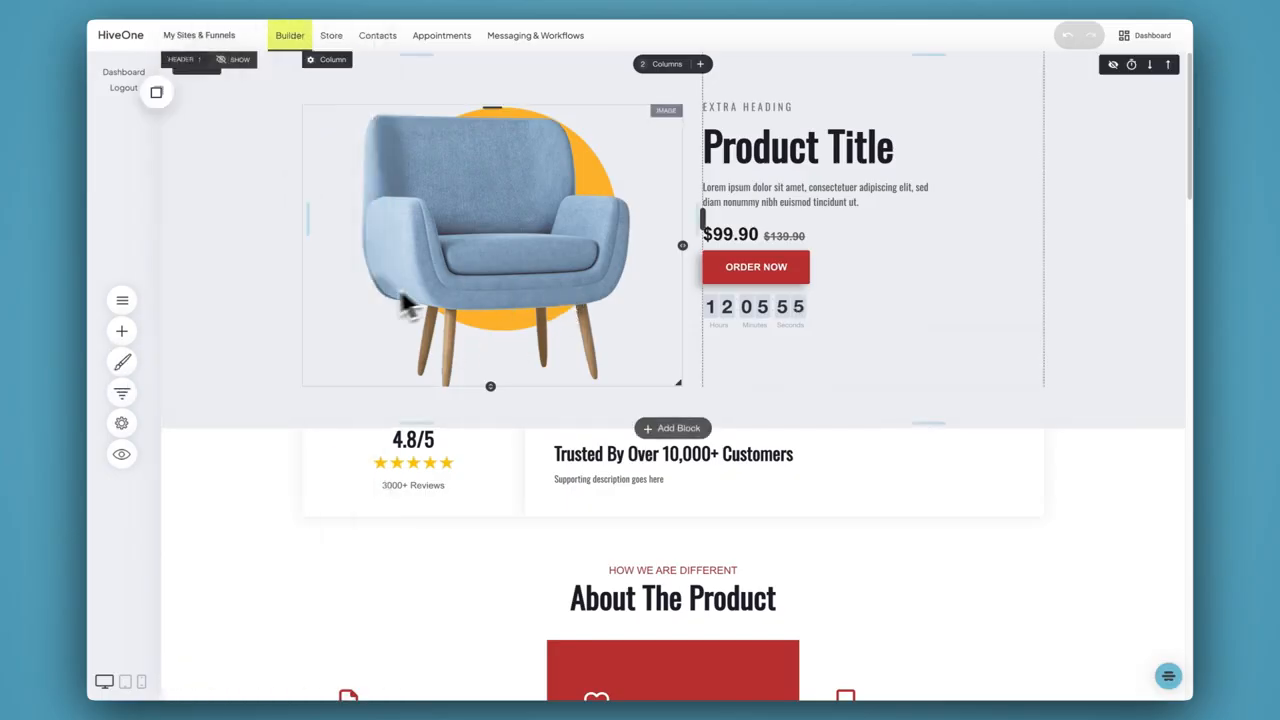
left_click(738, 204)
triple_click(738, 204)
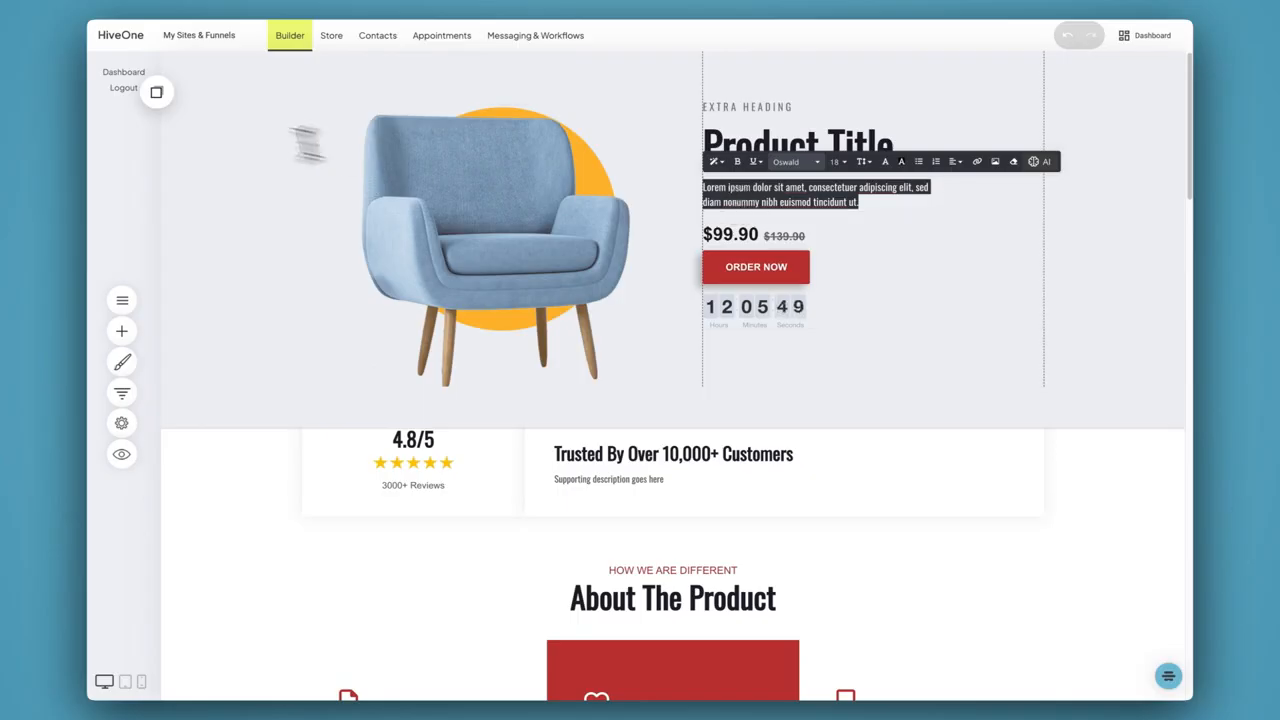
Open the Deal funnel, examine its goals, visitor statistics, sales, orders, products and top performers, and return to its step list
left_click(122, 393)
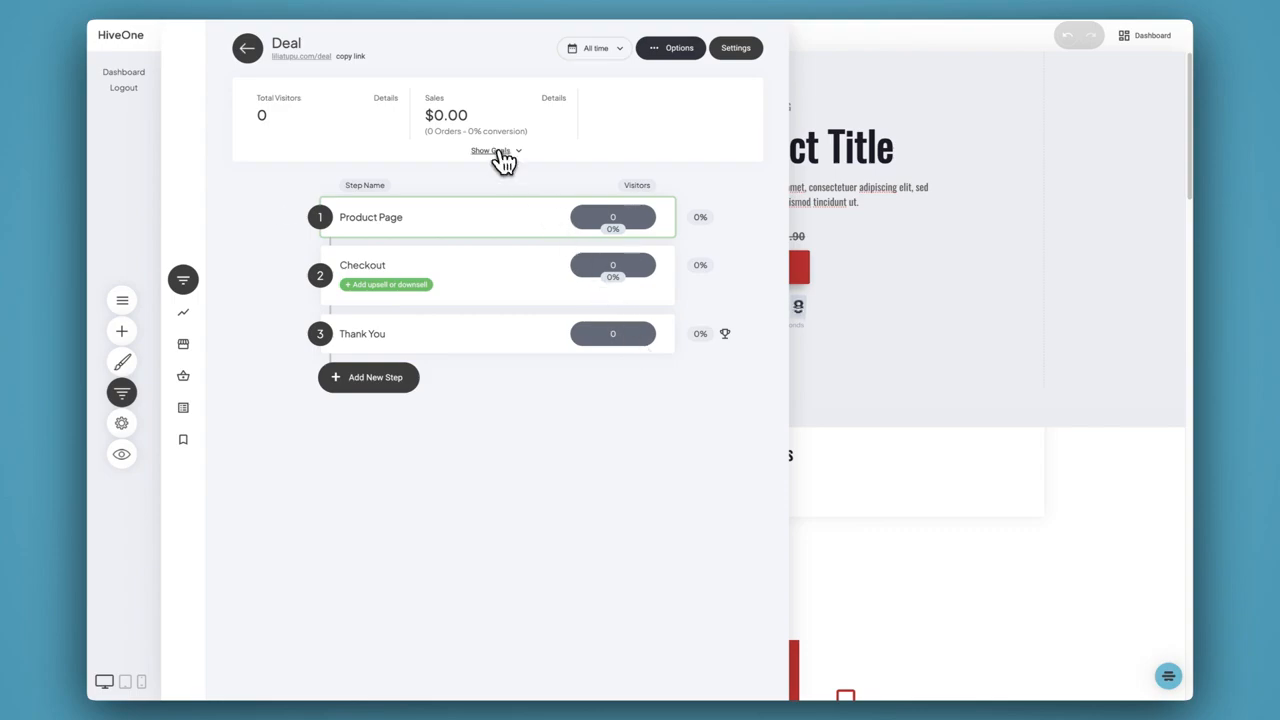
left_click(500, 152)
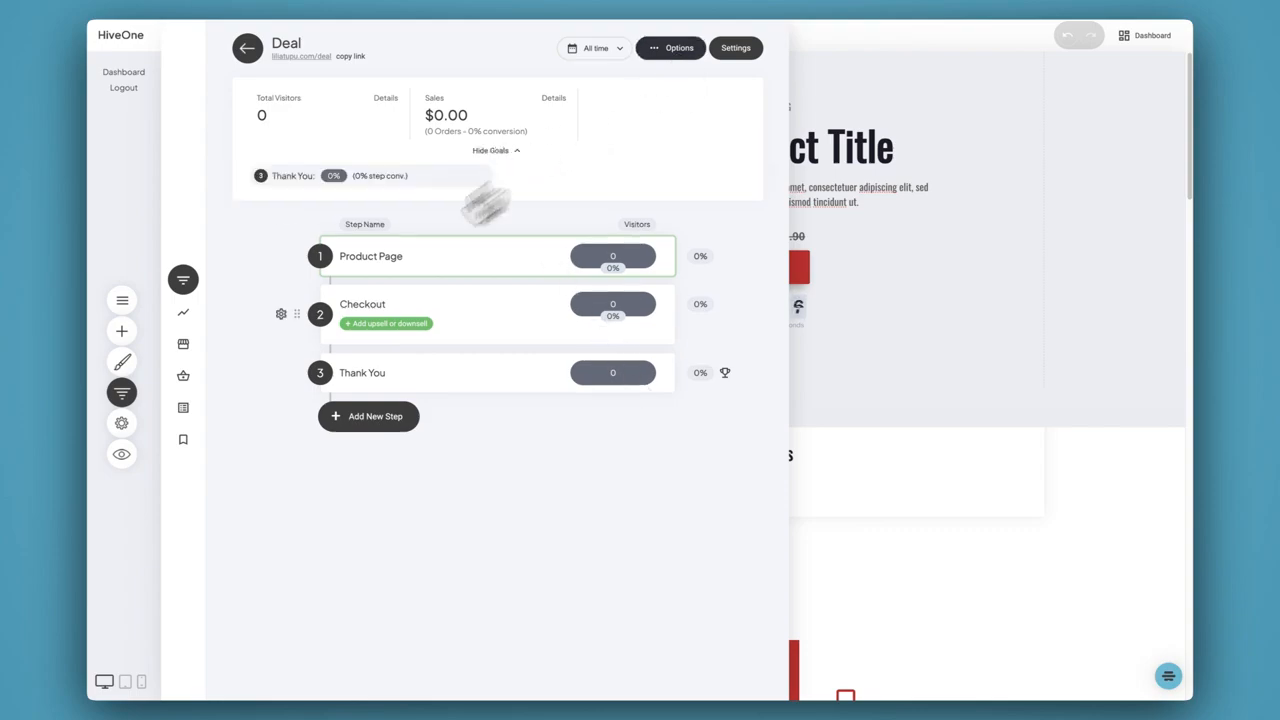
left_click(186, 315)
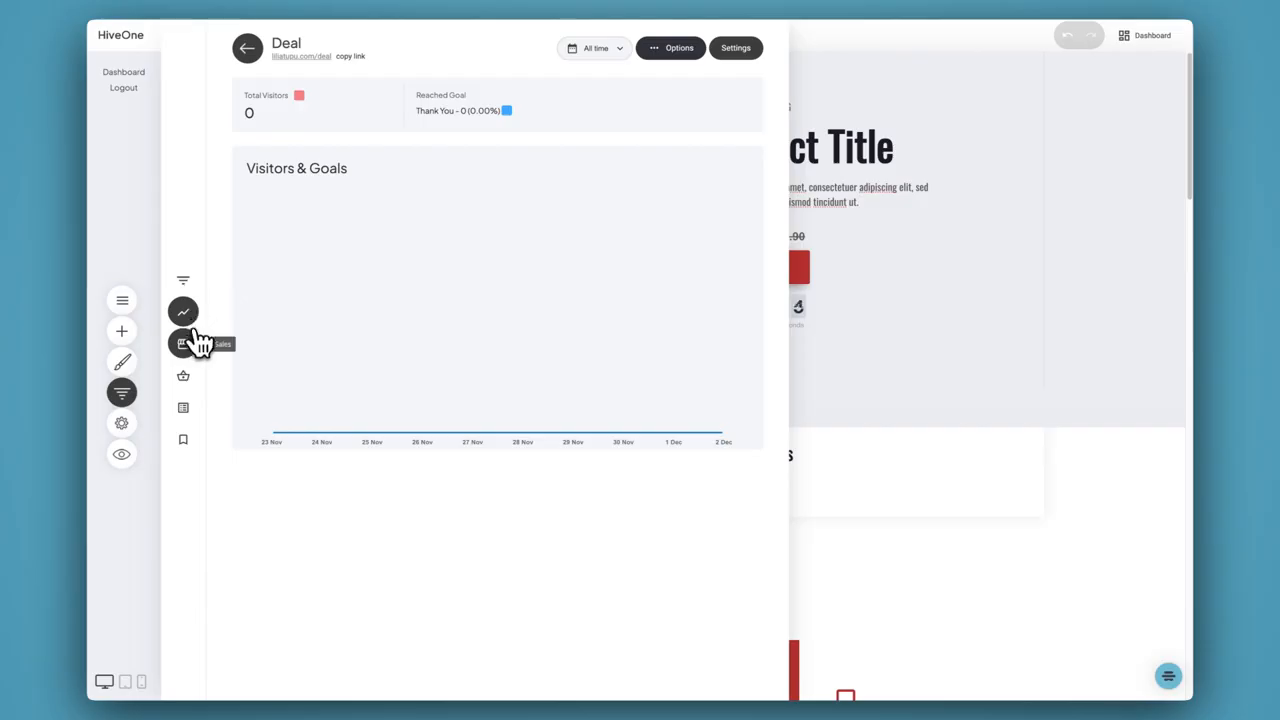
left_click(190, 343)
left_click(186, 377)
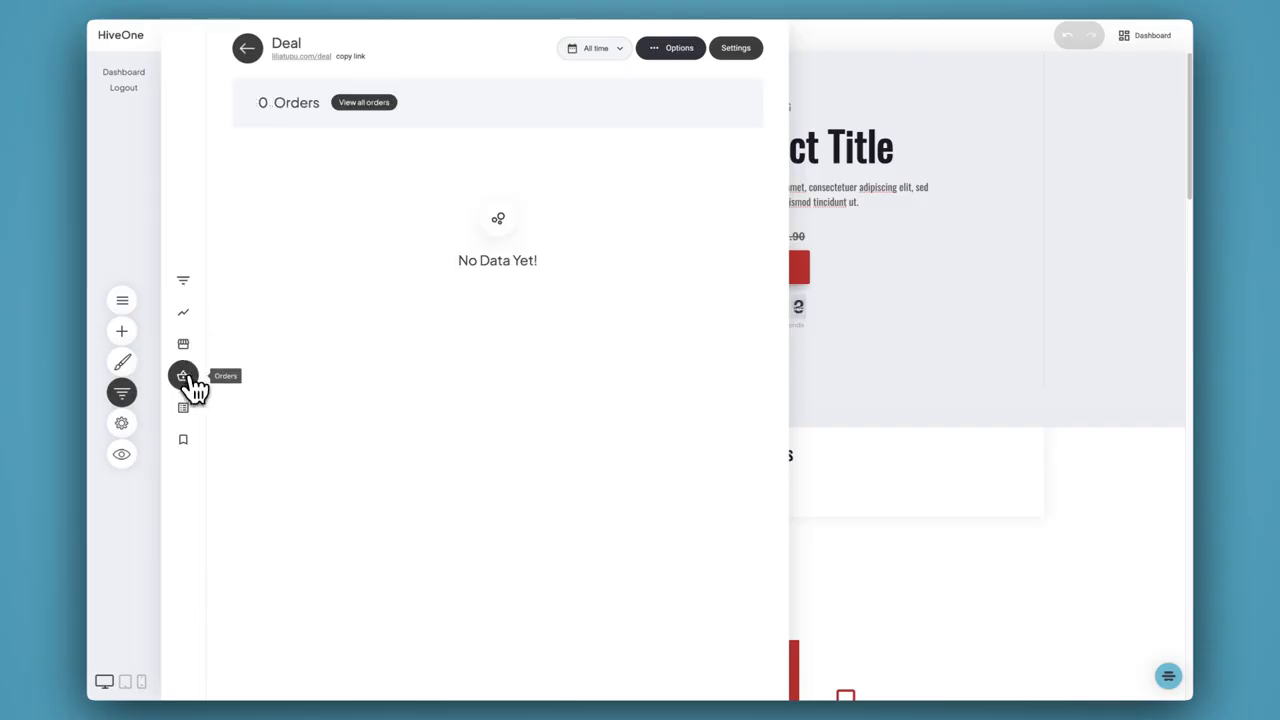
left_click(195, 417)
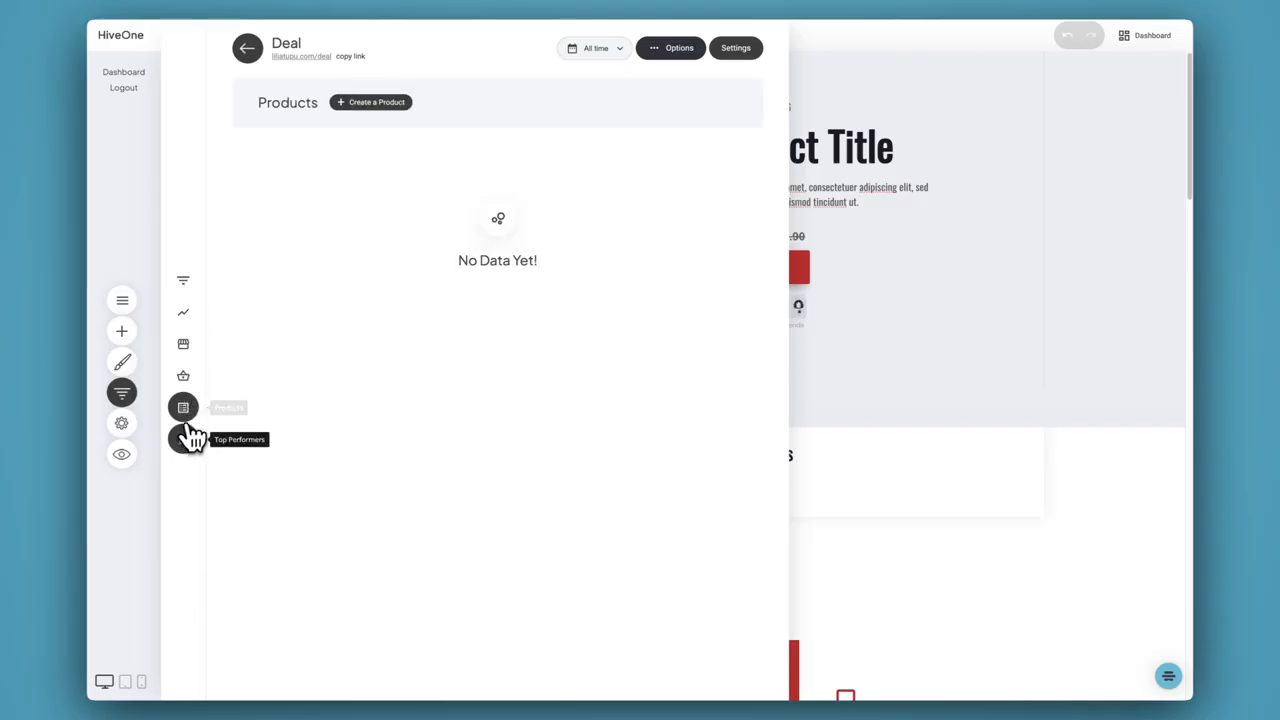
left_click(184, 441)
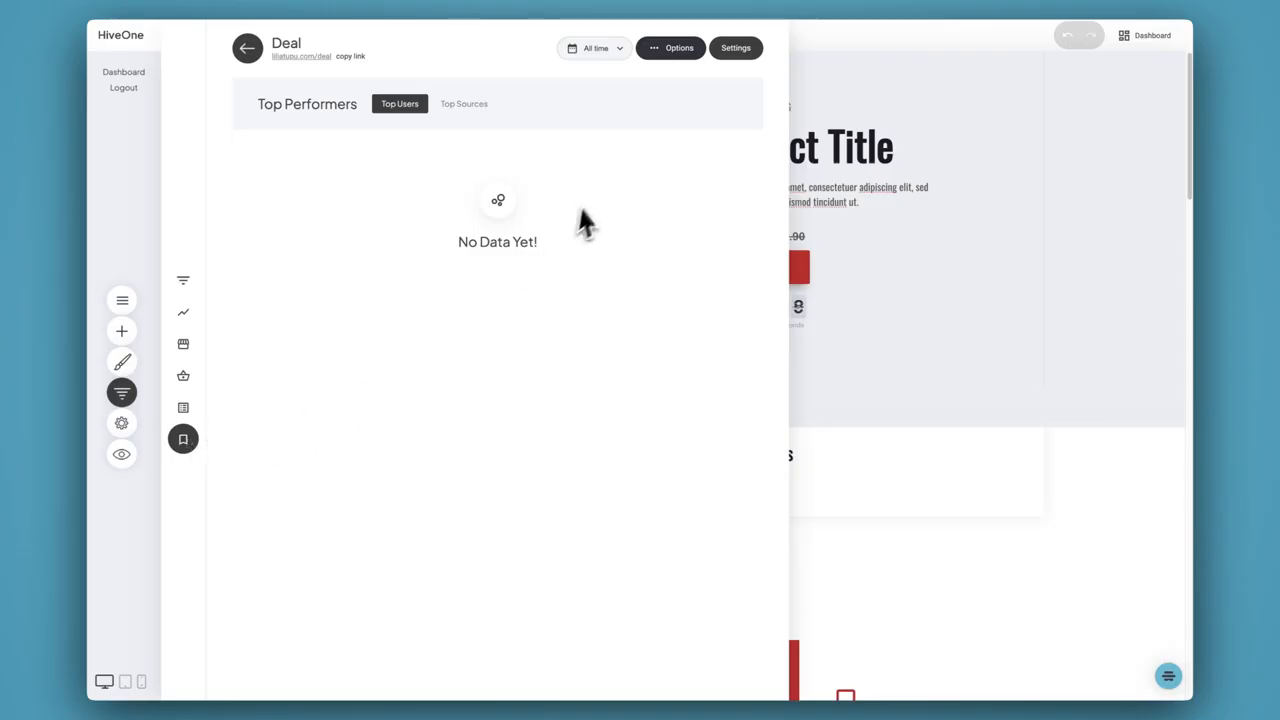
left_click(183, 281)
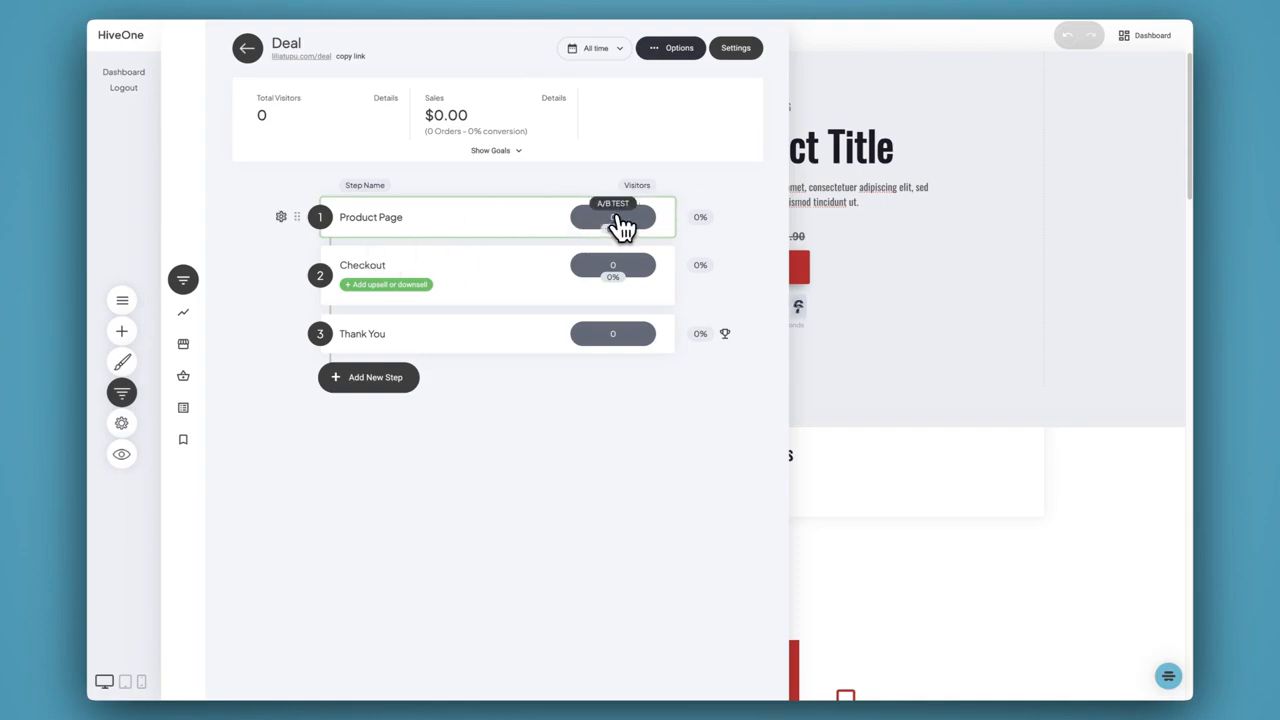
View the settings options for the Product Page step and close them, pointing out its A/B test control
right_click(616, 215)
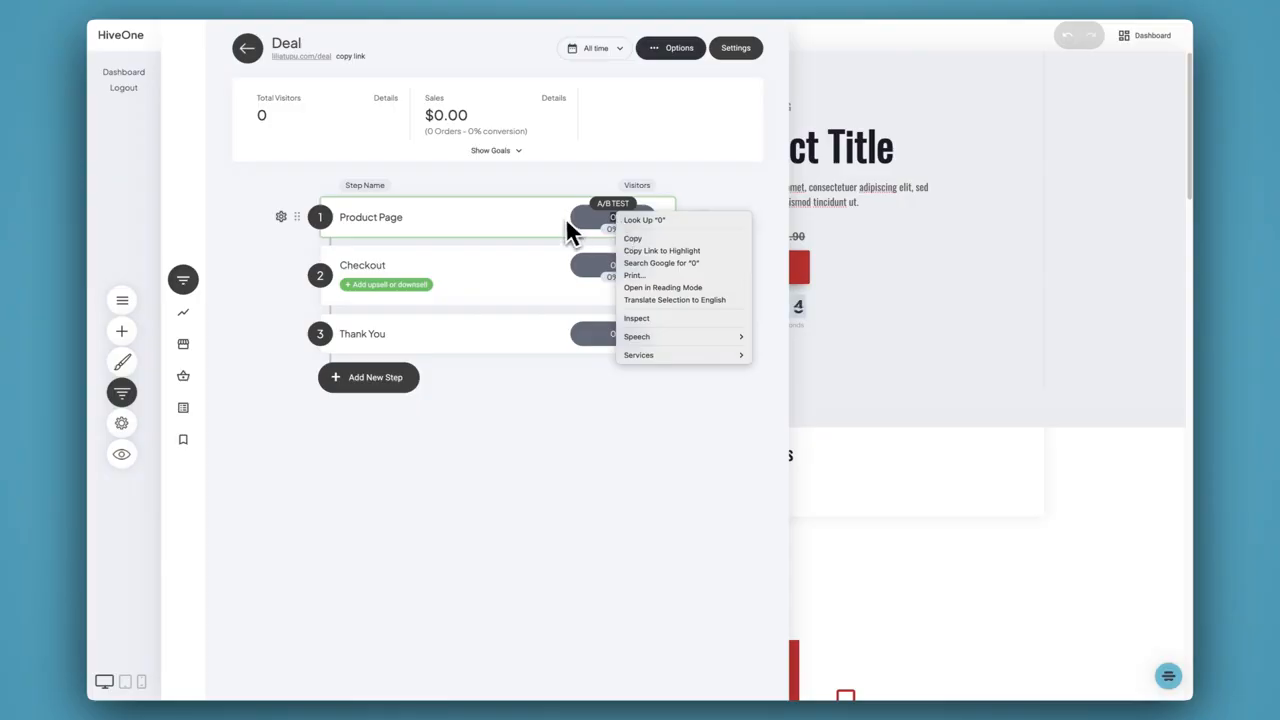
left_click(571, 229)
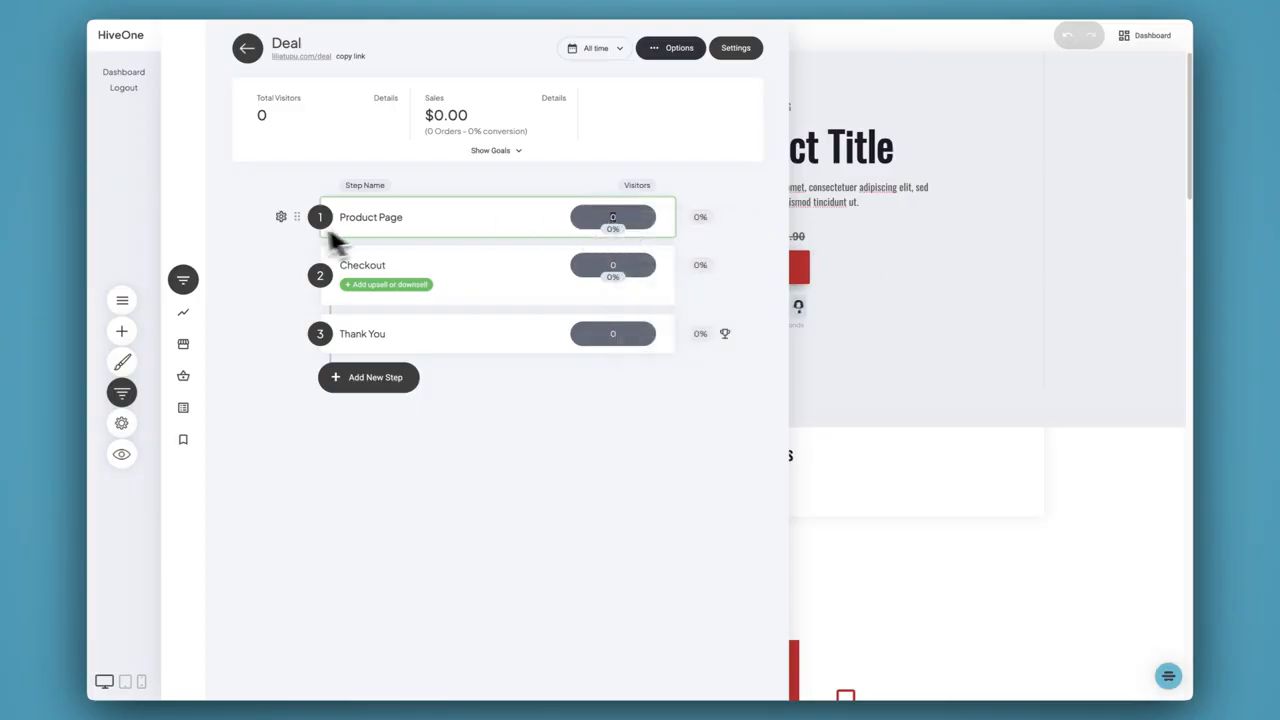
left_click(281, 217)
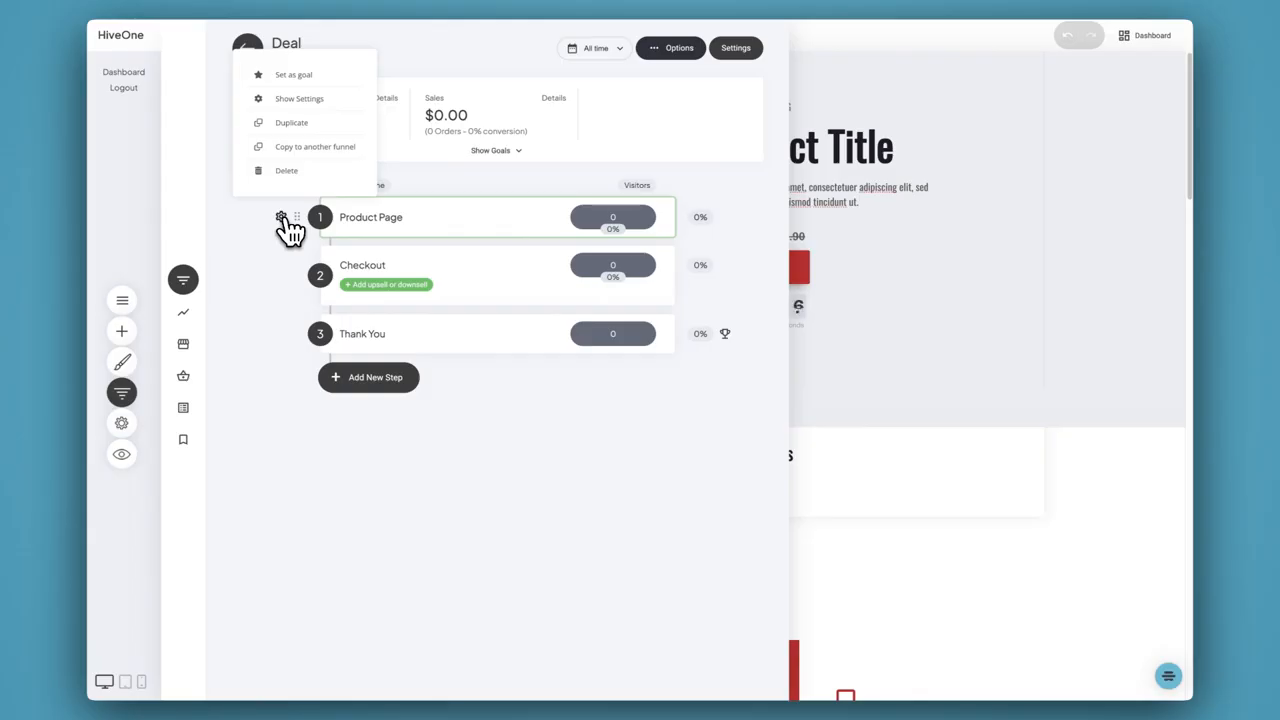
left_click(634, 229)
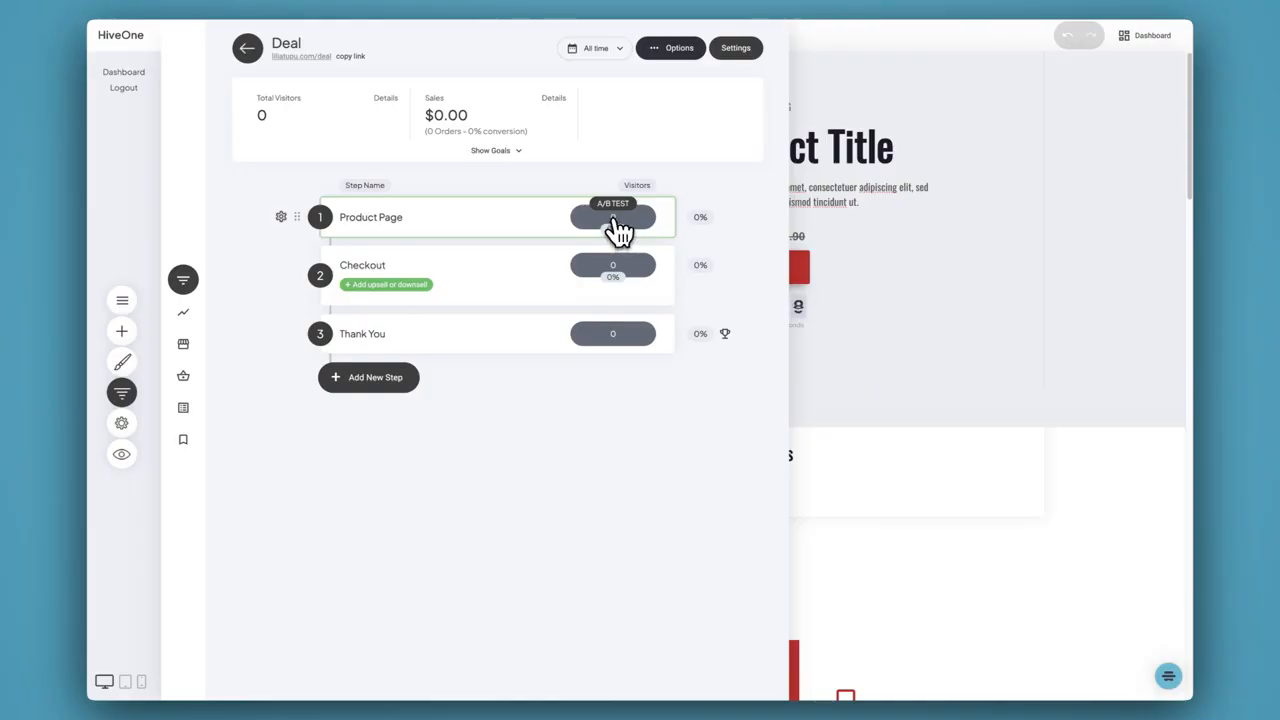
Insert the "THANK YOU FOR REGISTERING!" video block below the product hero section and look over its placement on the page
left_click(953, 364)
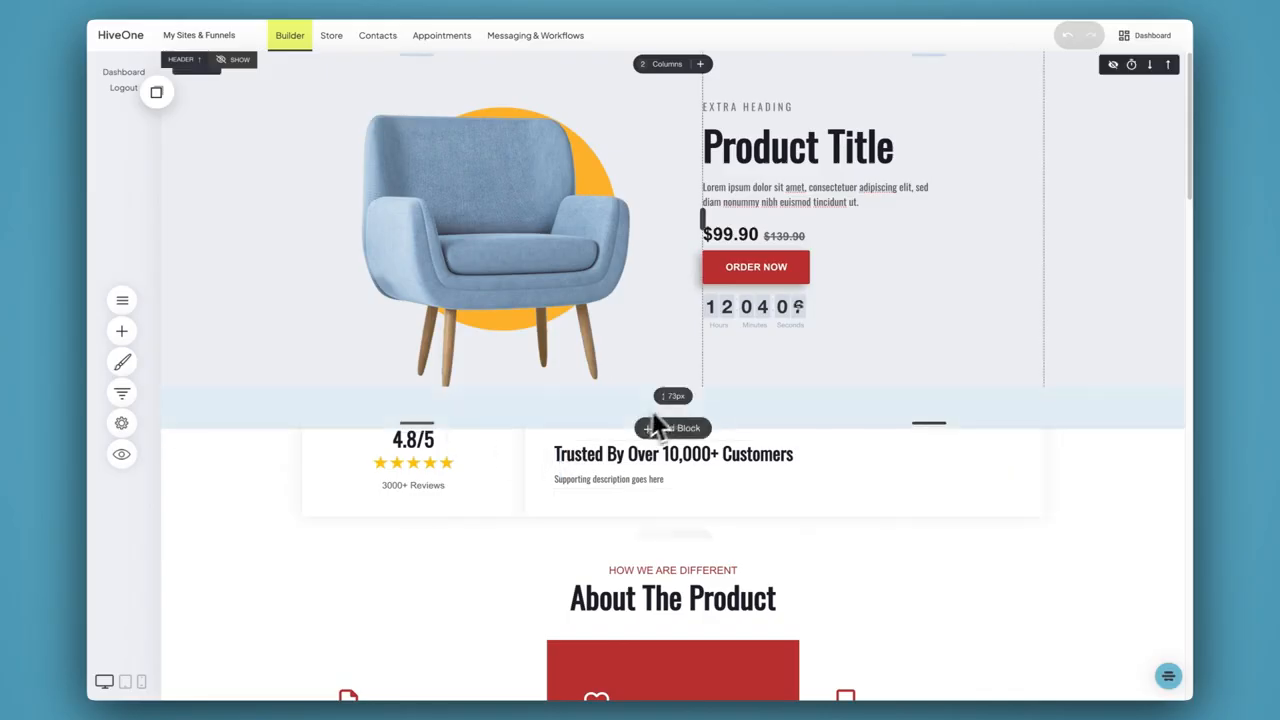
left_click(684, 430)
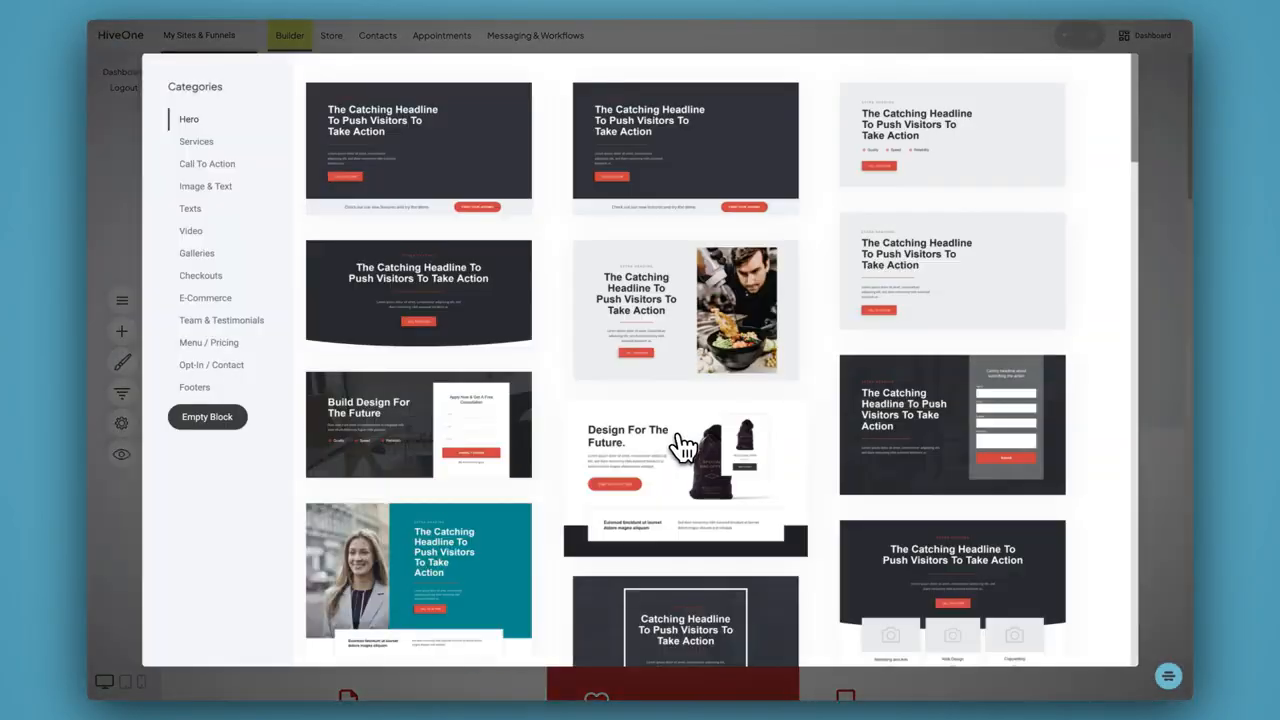
left_click(177, 234)
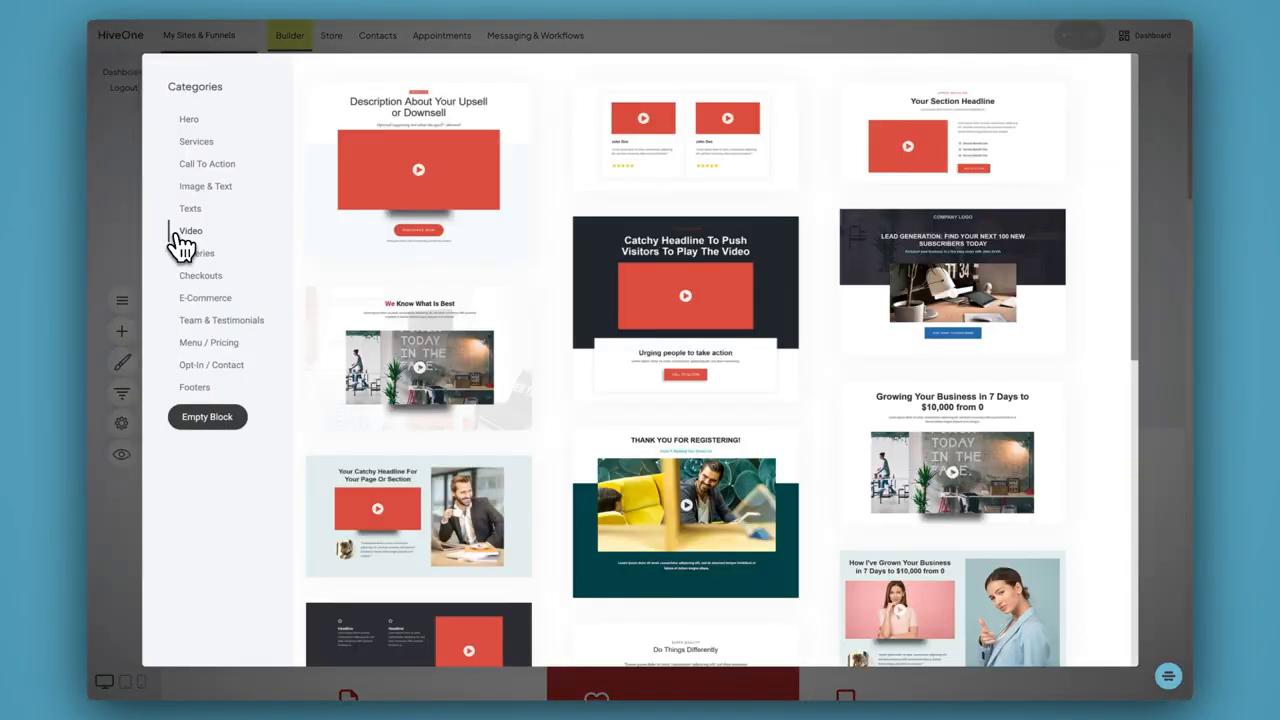
left_click(692, 545)
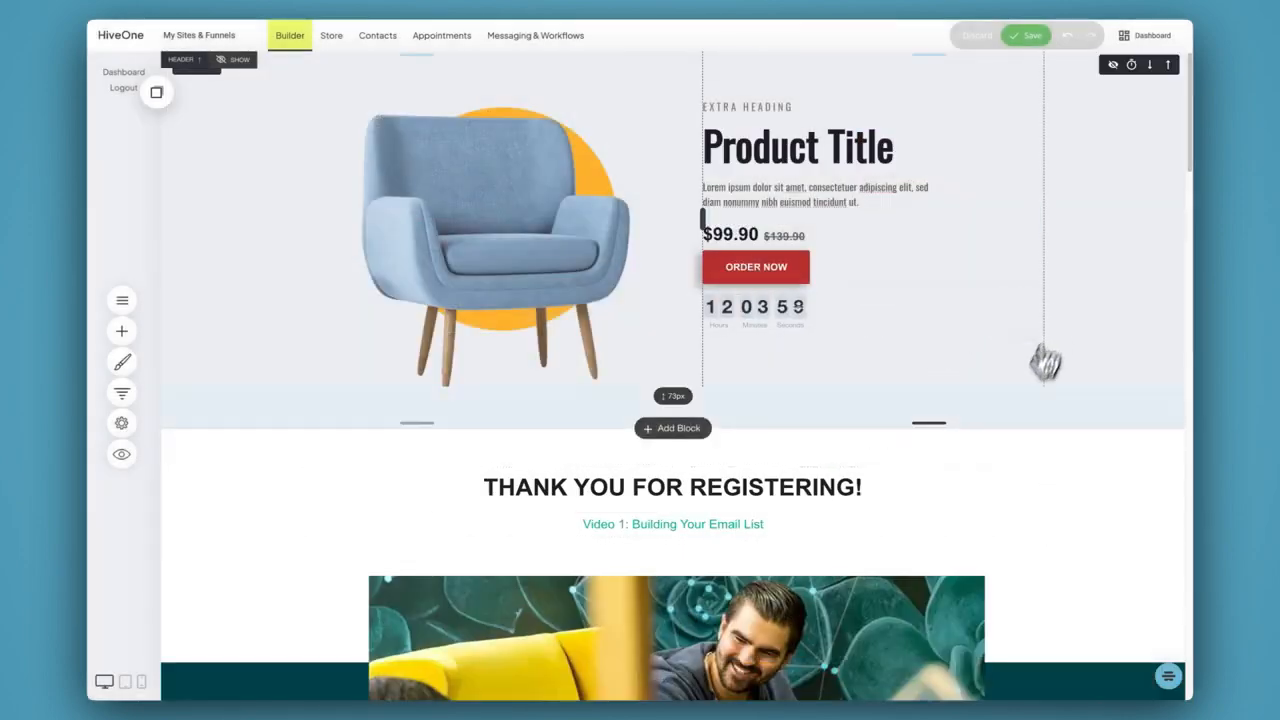
scroll(1011, 434, "down", 3)
scroll(1014, 437, "up", 3)
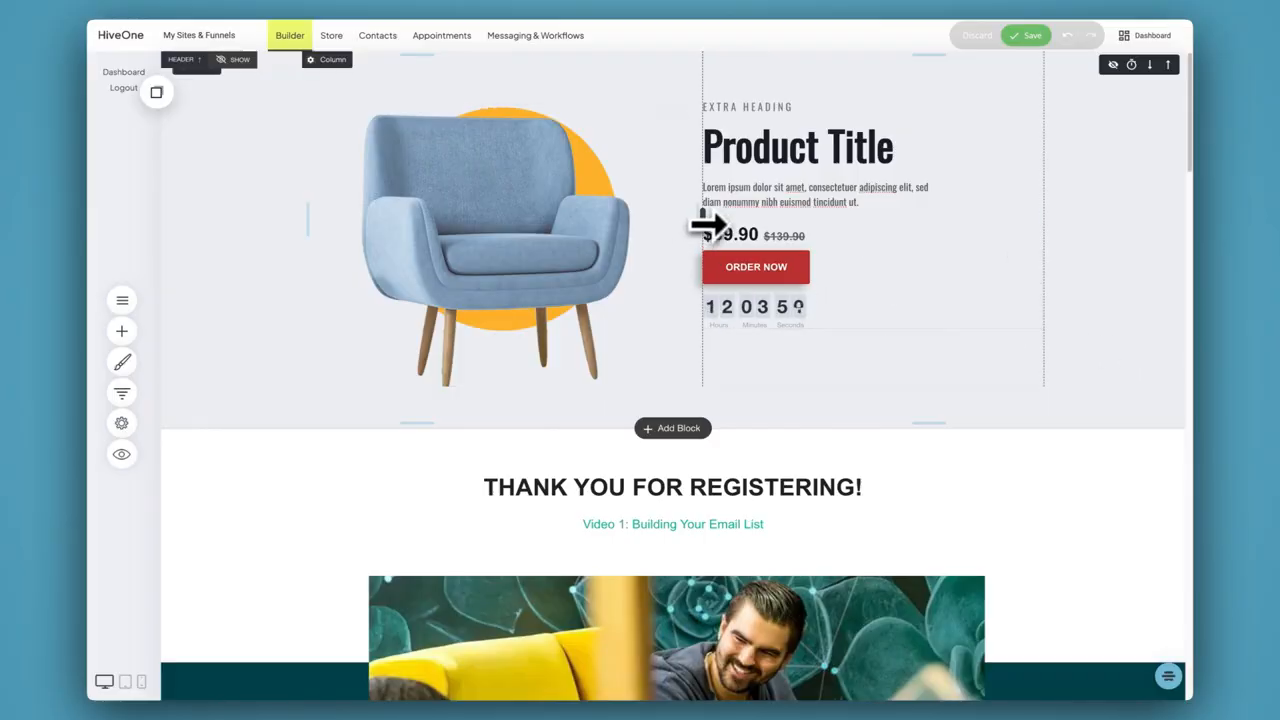
mouse_move(705, 226)
left_mouse_down()
mouse_move(766, 217)
mouse_move(703, 225)
left_mouse_up()
scroll(760, 360, "down", 5)
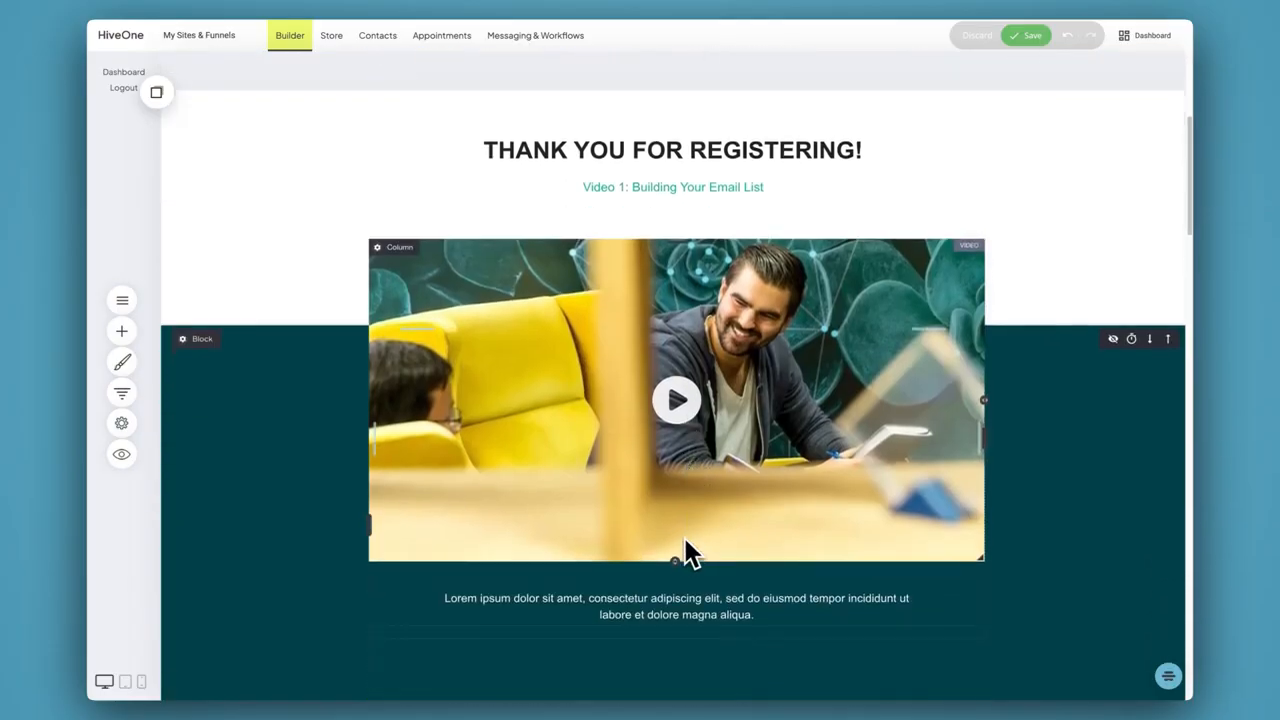
scroll(674, 568, "down", 4)
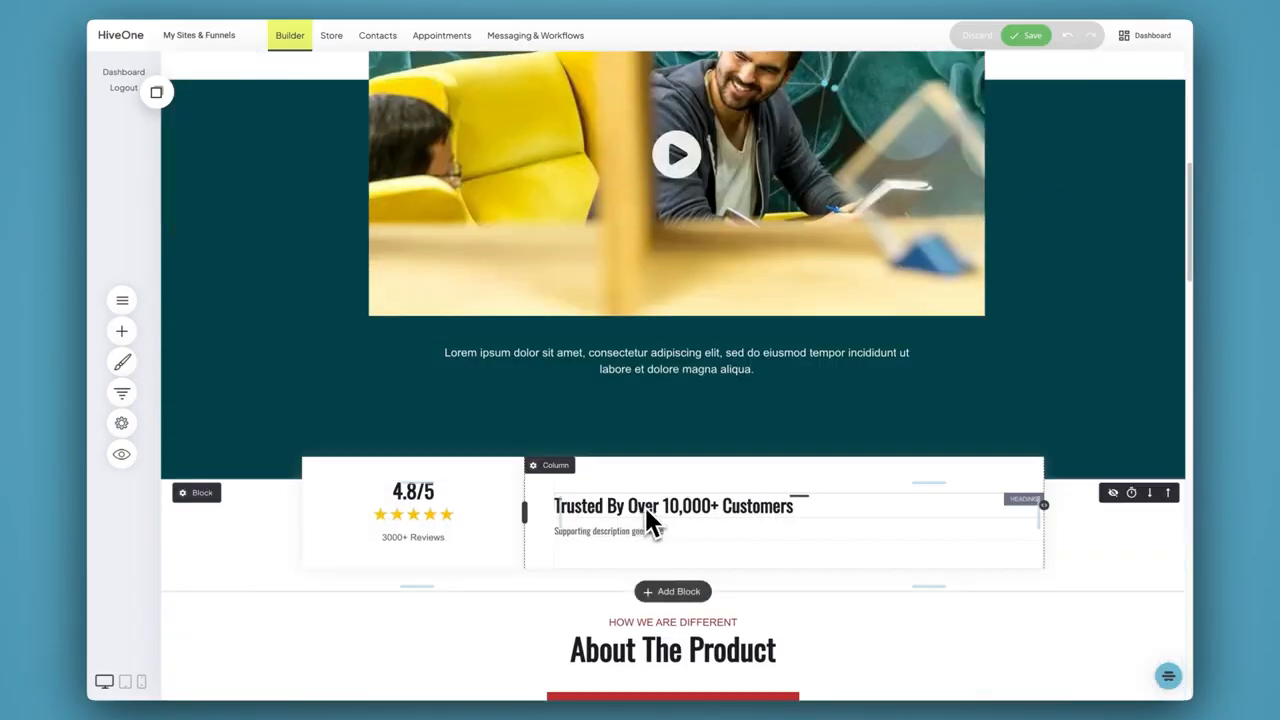
scroll(780, 414, "up", 10)
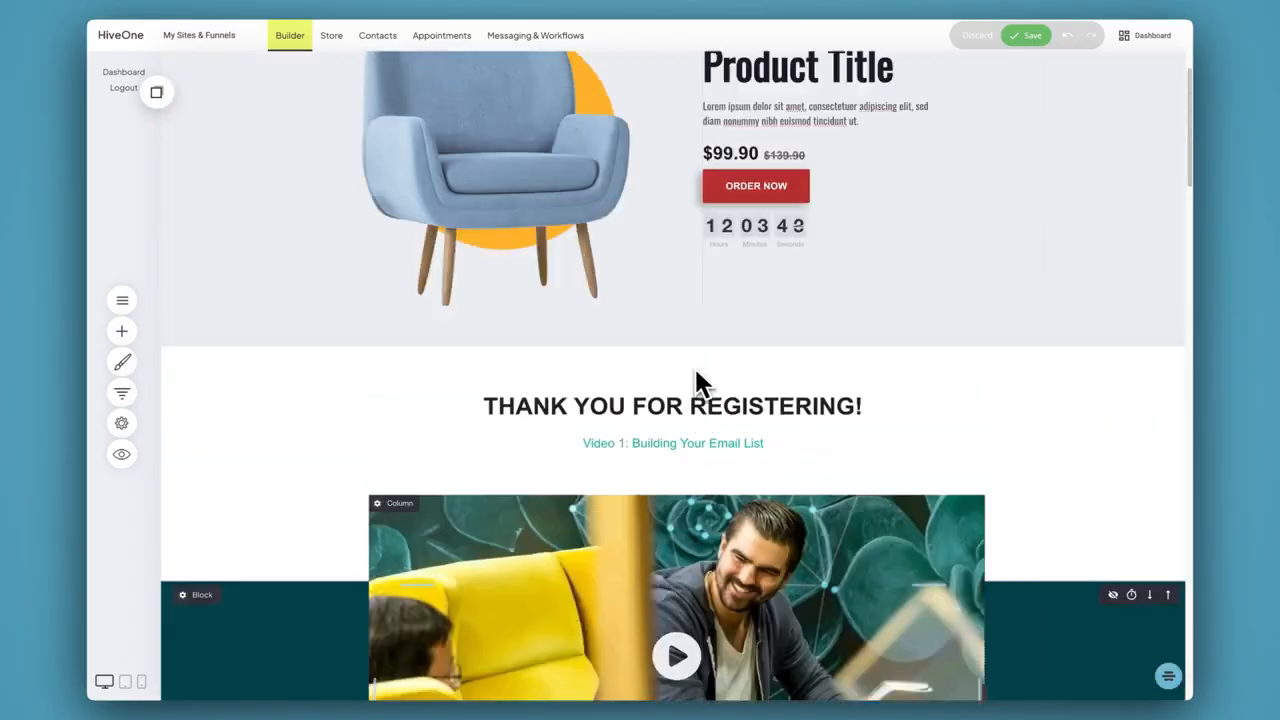
Link the ORDER NOW button to Next Funnel Step (recommended) and save the product page
left_click(769, 269)
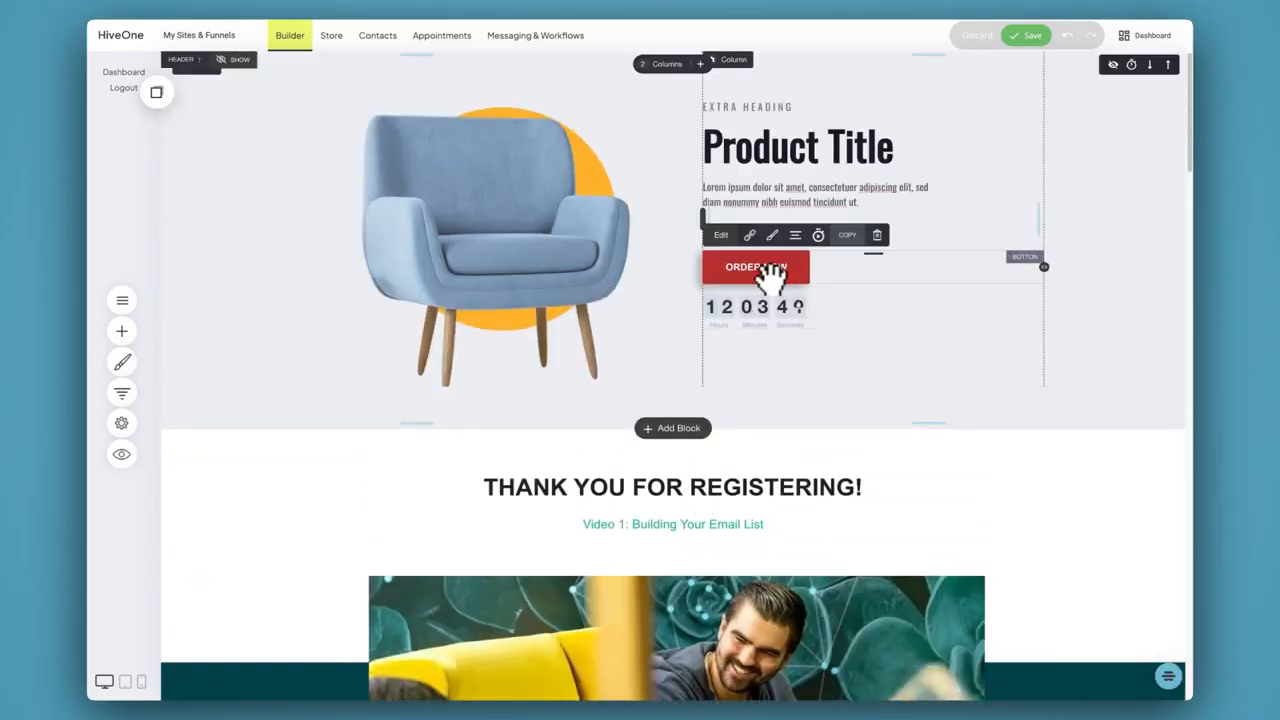
left_click(750, 236)
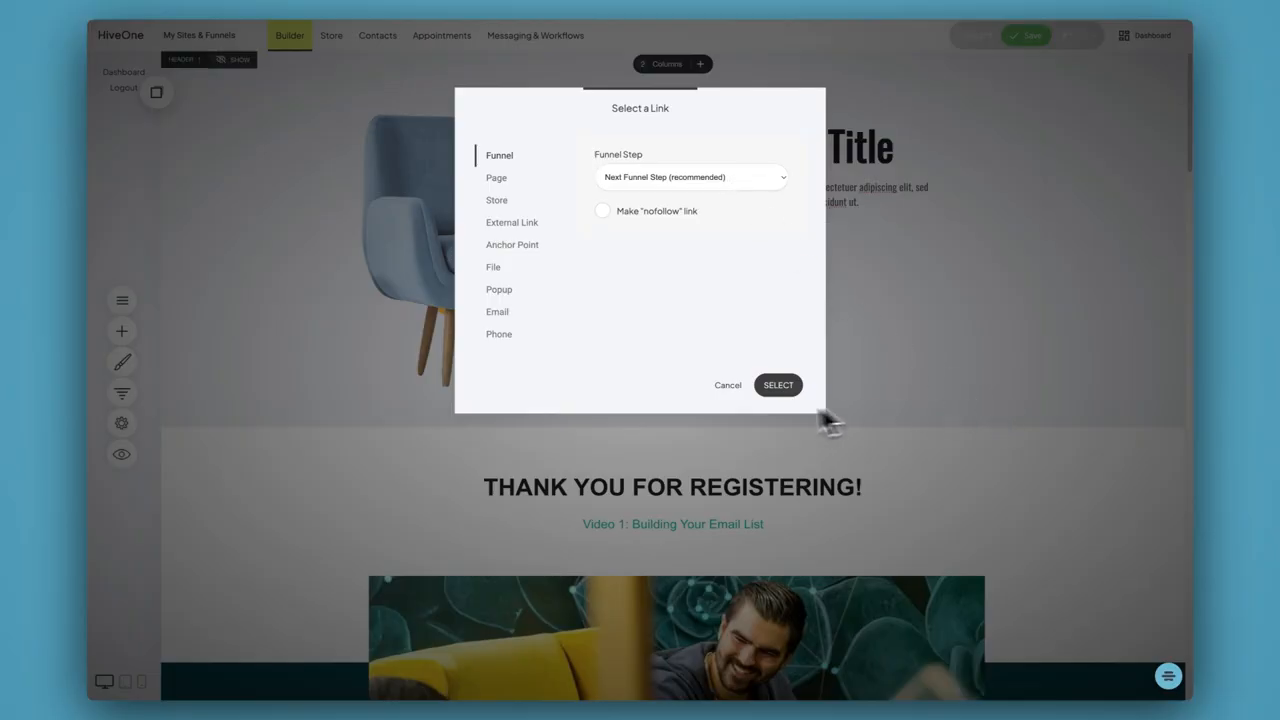
left_click(770, 387)
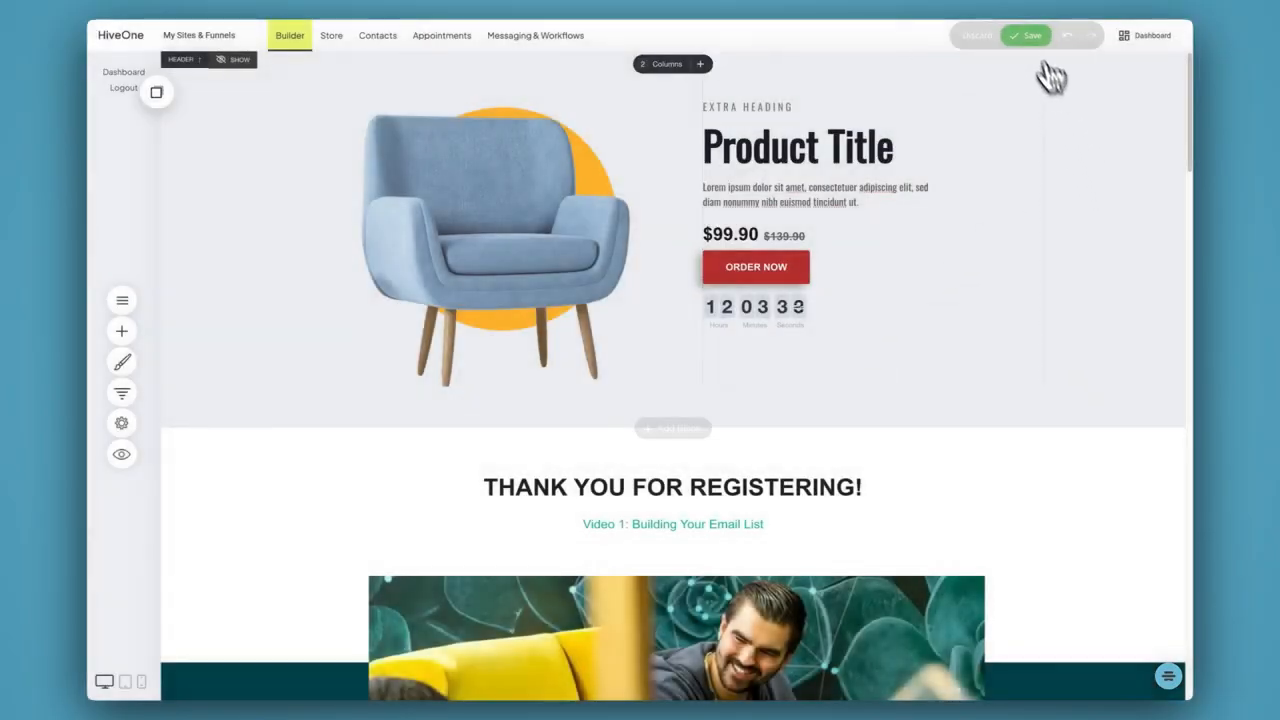
left_click(1022, 36)
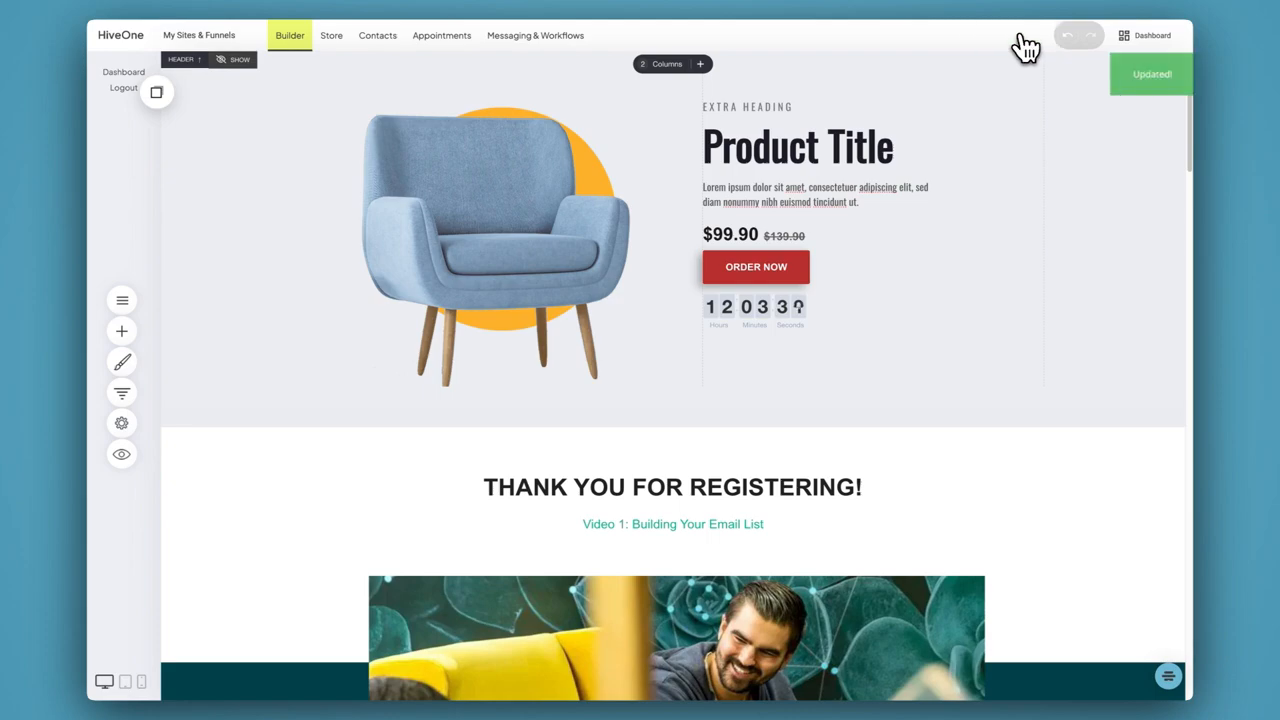
Open the Checkout step of the Deal funnel and examine its order form and product summary
left_click(121, 392)
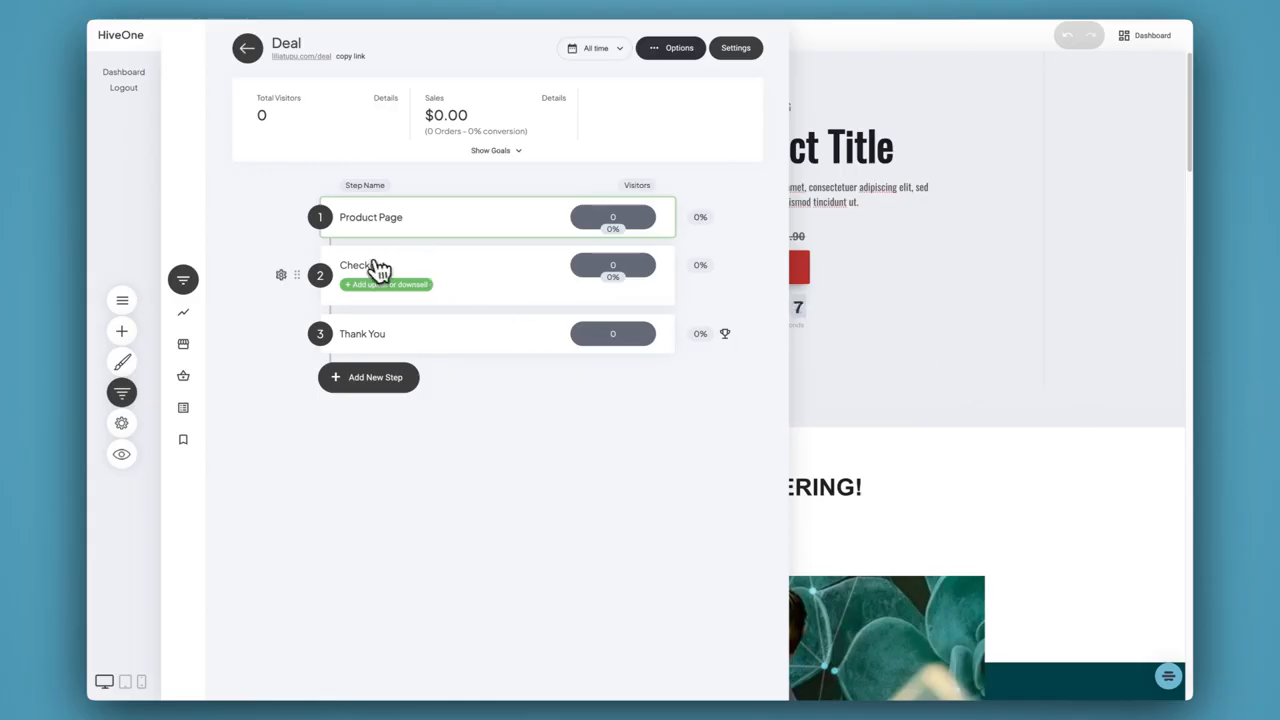
left_click(370, 265)
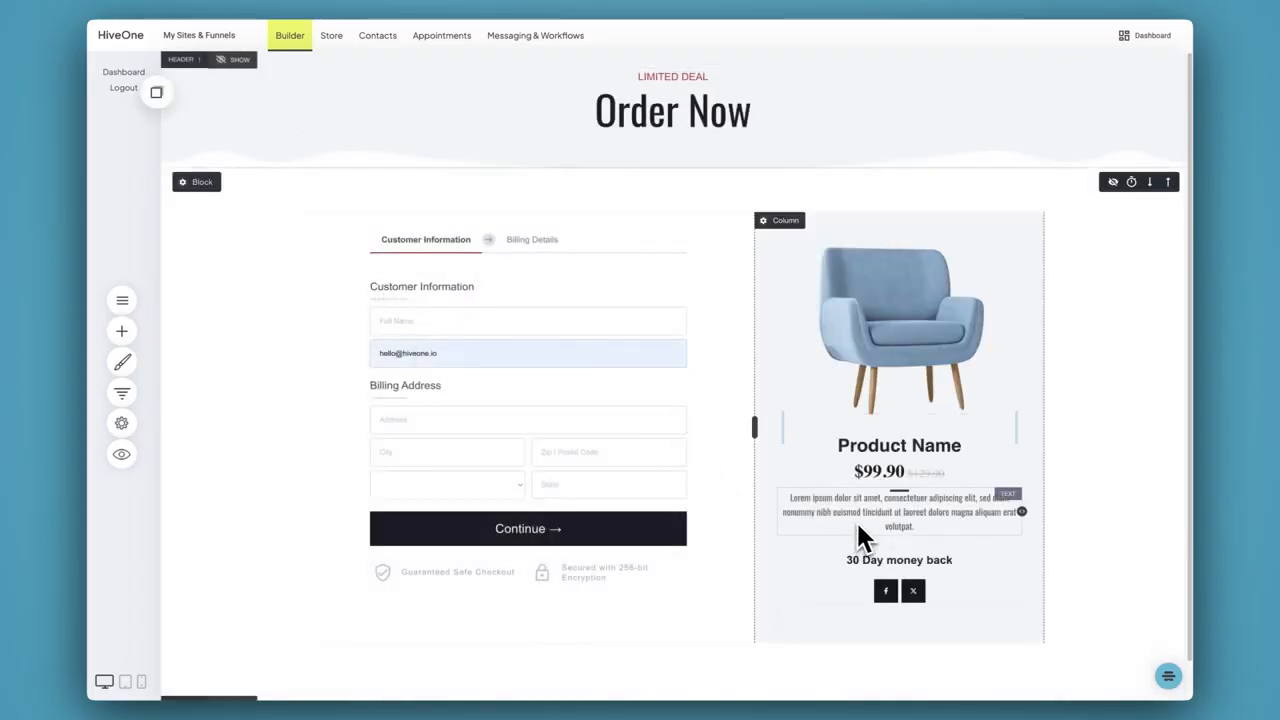
scroll(858, 522, "down", 1)
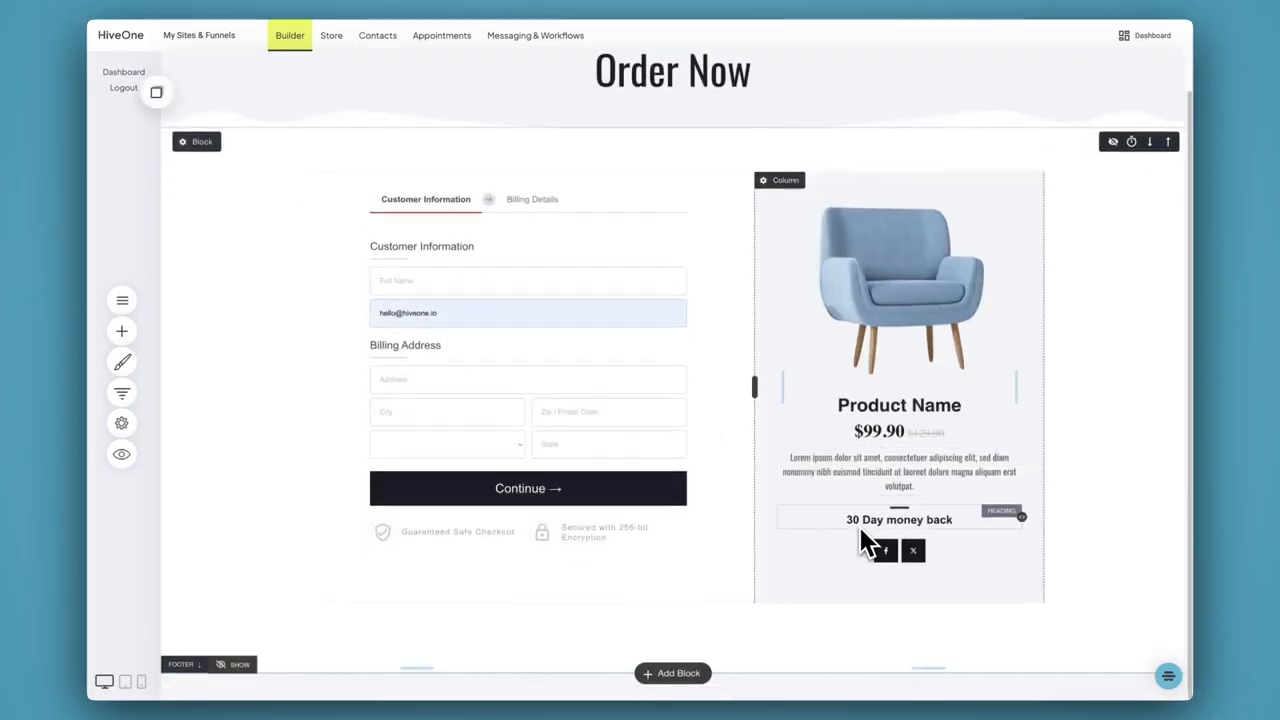
scroll(860, 531, "up", 1)
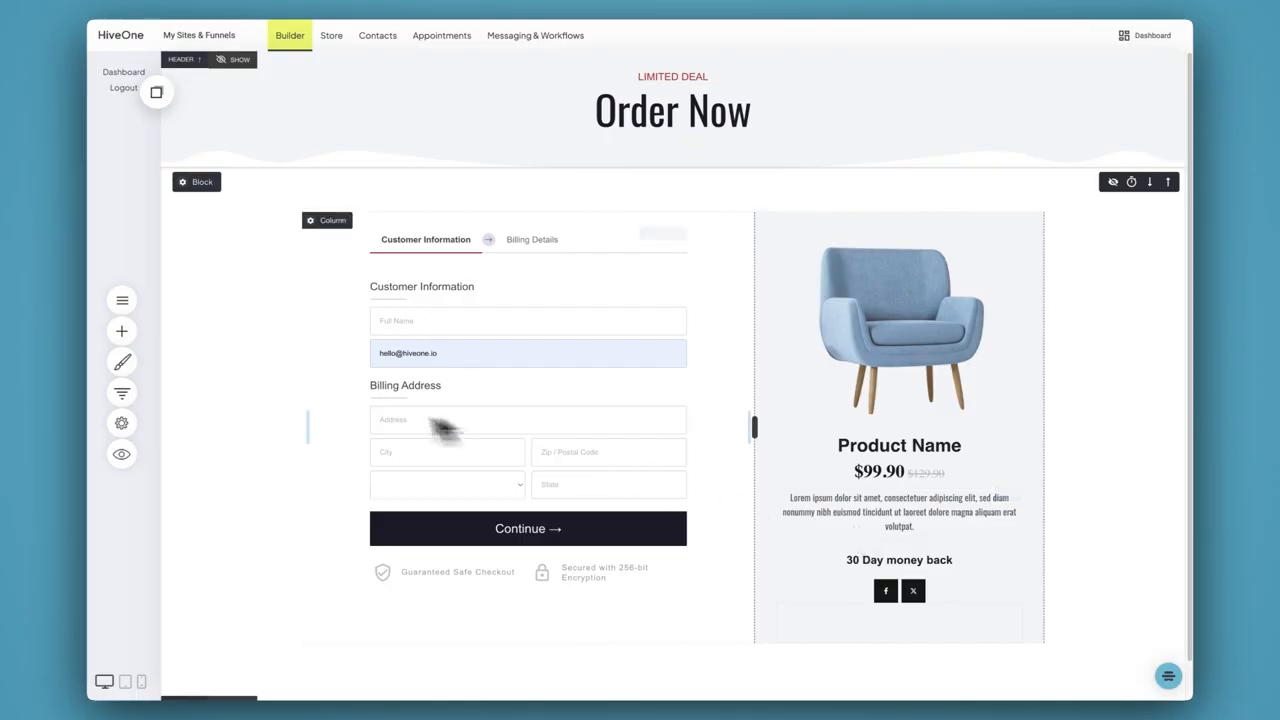
View the Checkout step's page and popup options for an upsell or downsell, and look at the Thank You page before returning to the funnel's steps
left_click(121, 393)
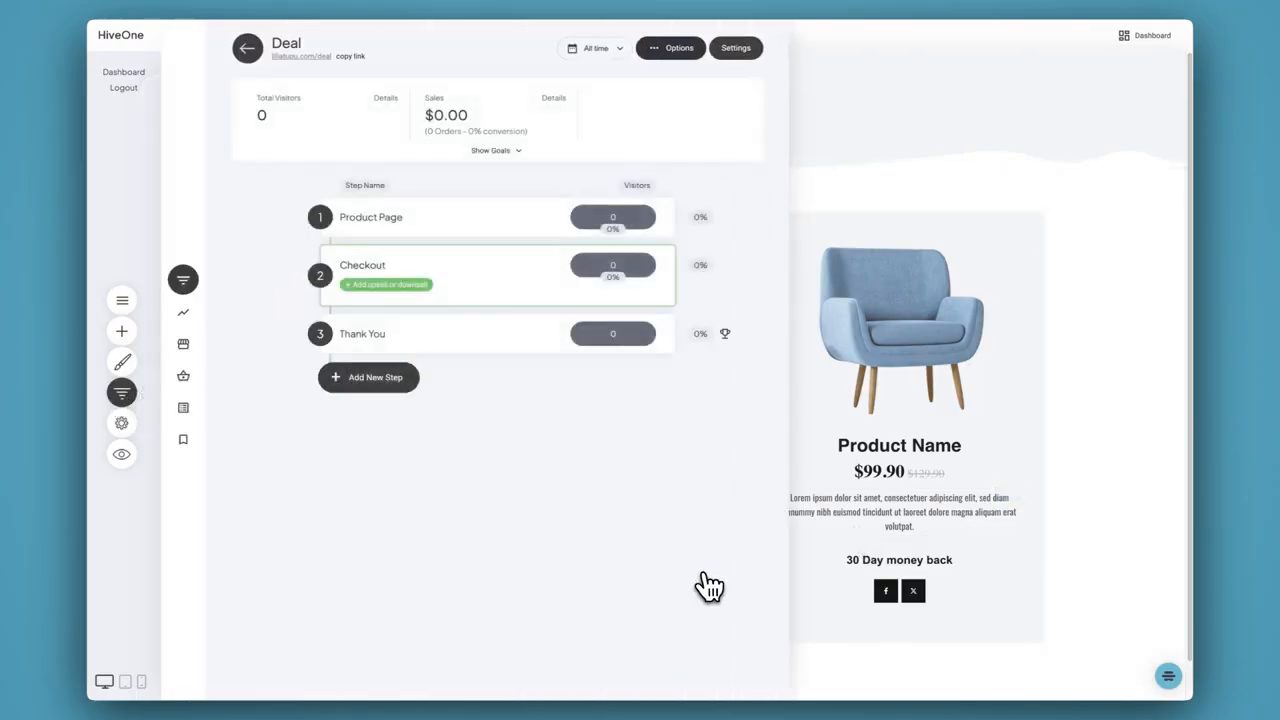
left_click(370, 285)
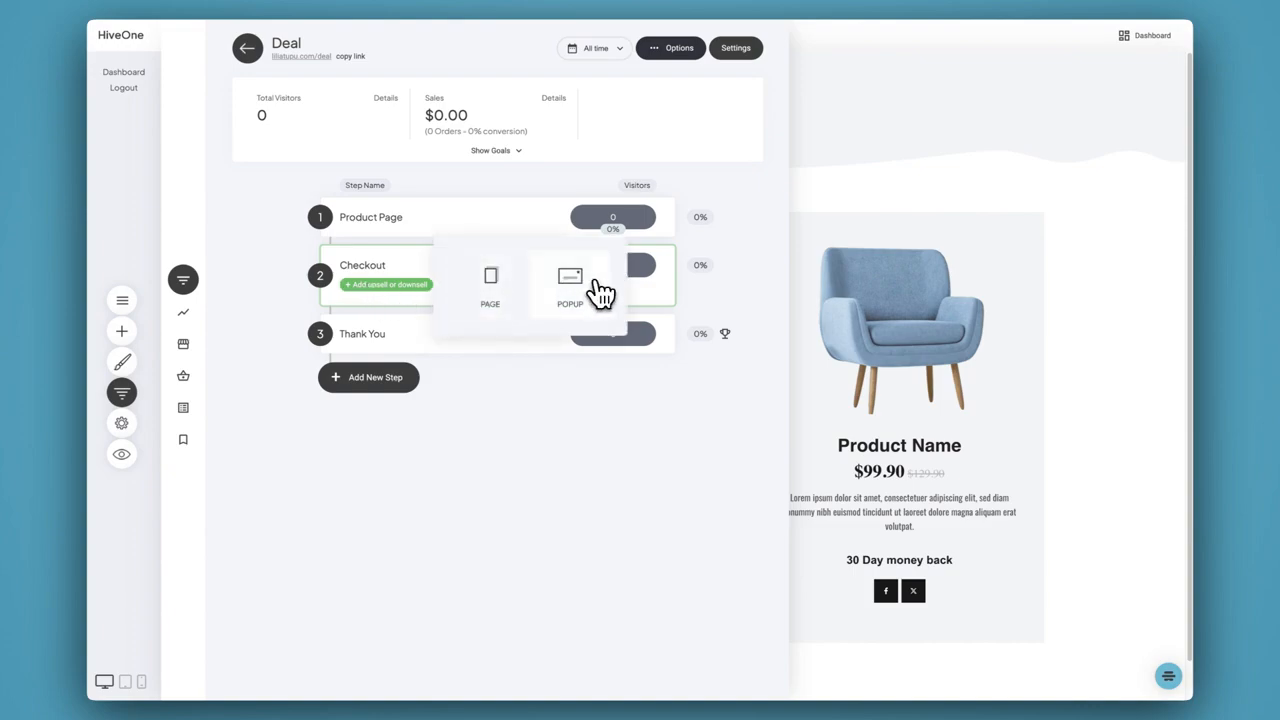
left_click(509, 456)
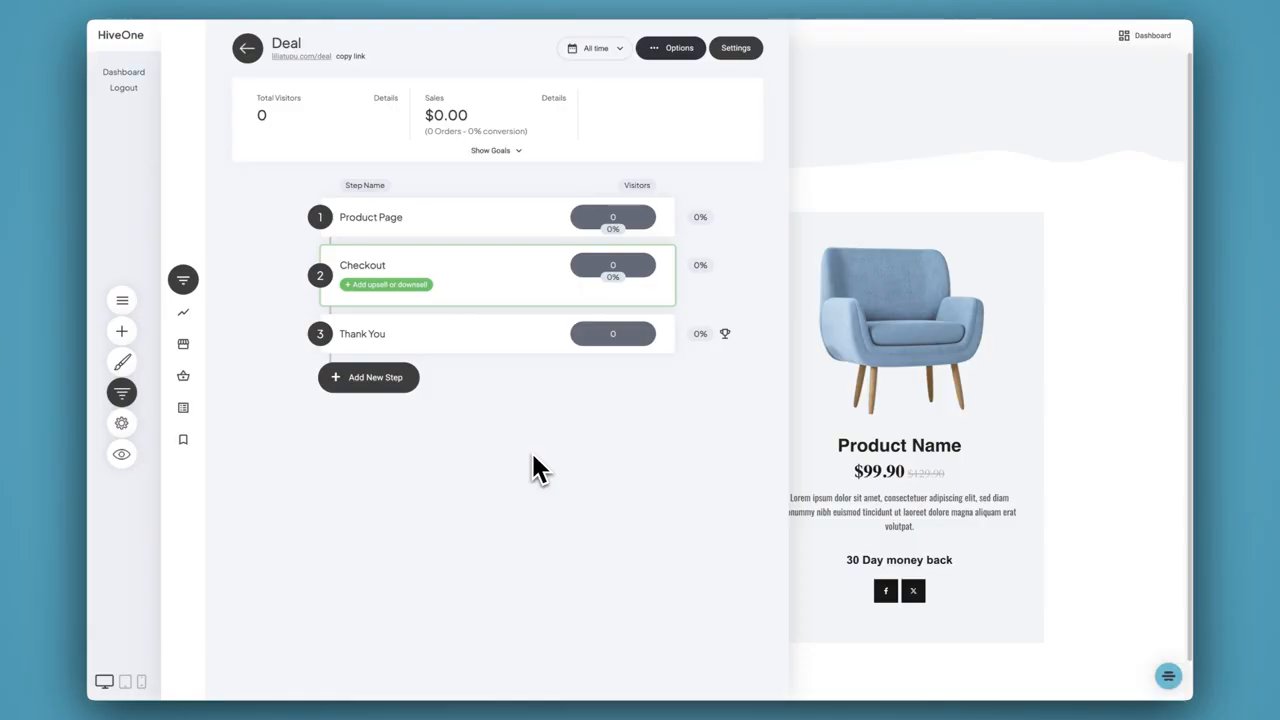
left_click(442, 333)
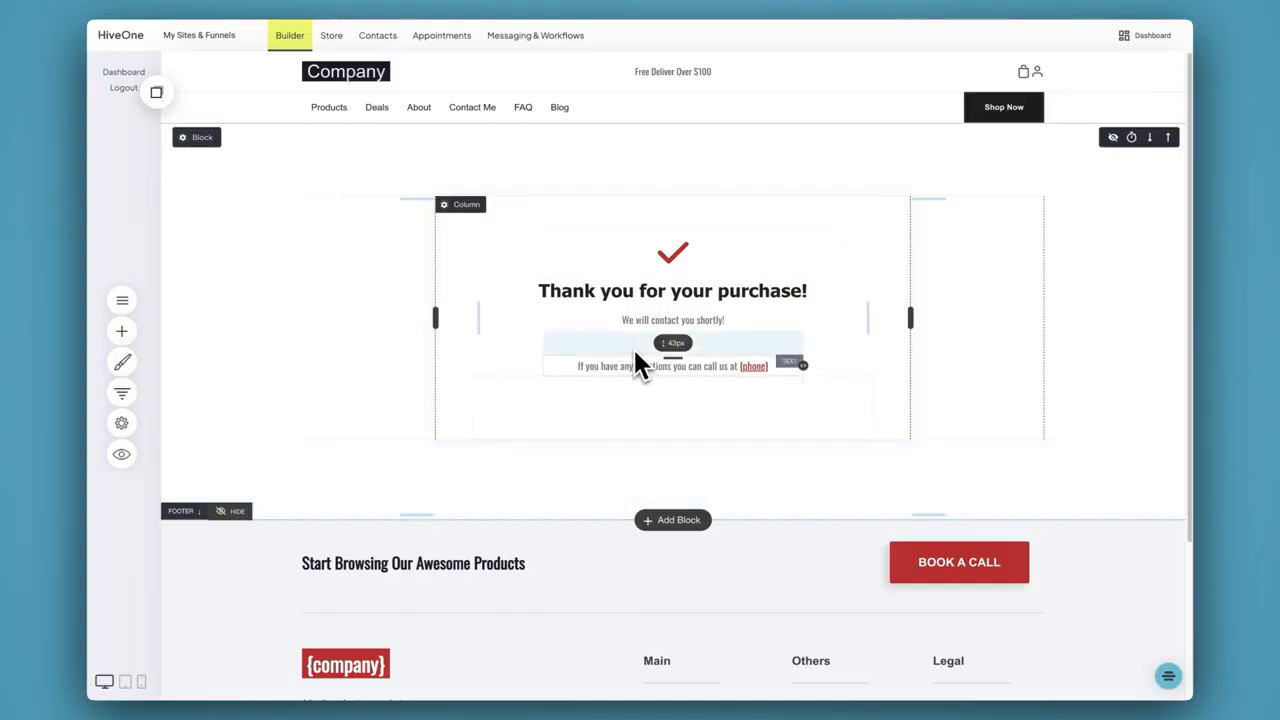
left_click(123, 393)
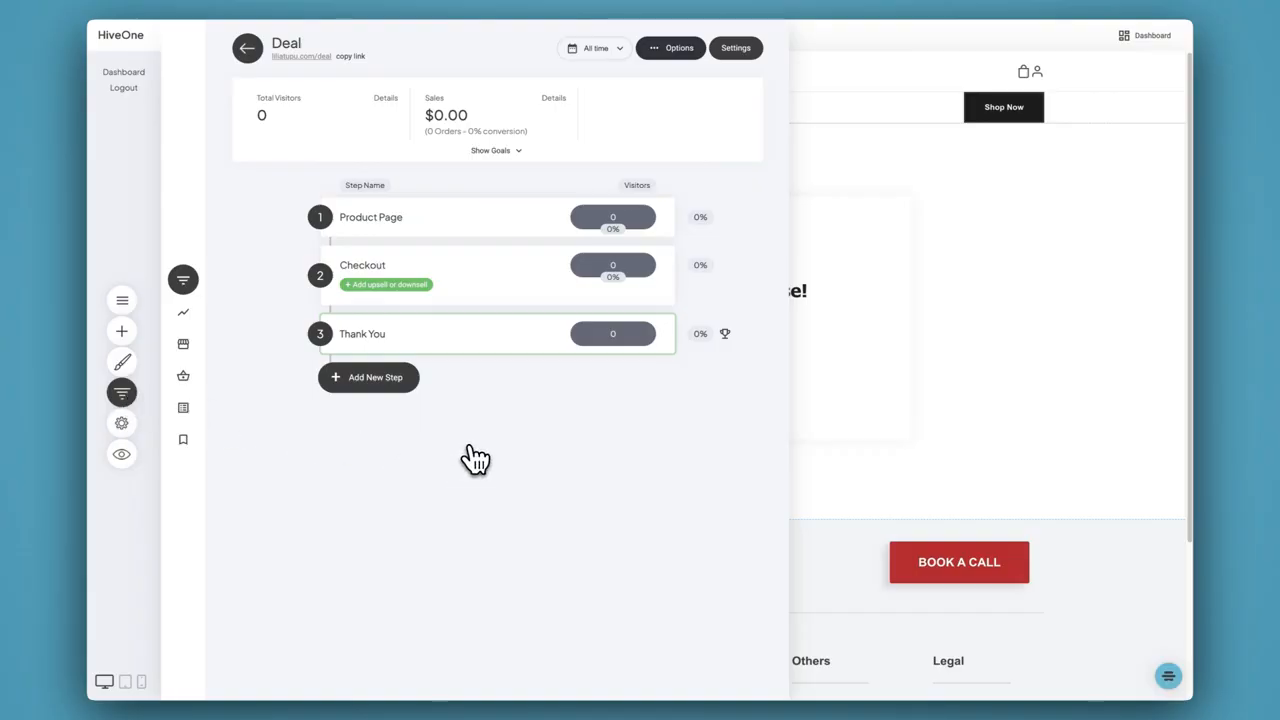
Delete the "THANK YOU FOR REGISTERING!" heading block and the video block below it from the Product Page, and save the page
left_click(388, 230)
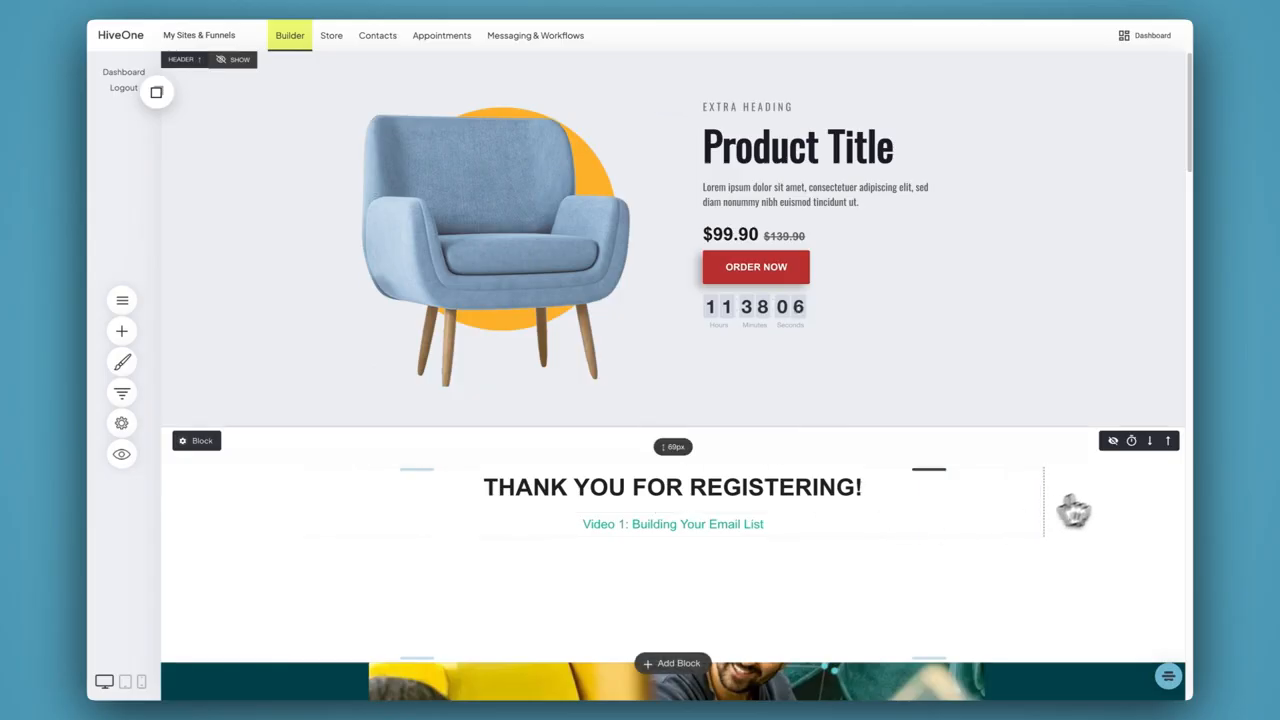
mouse_move(203, 455)
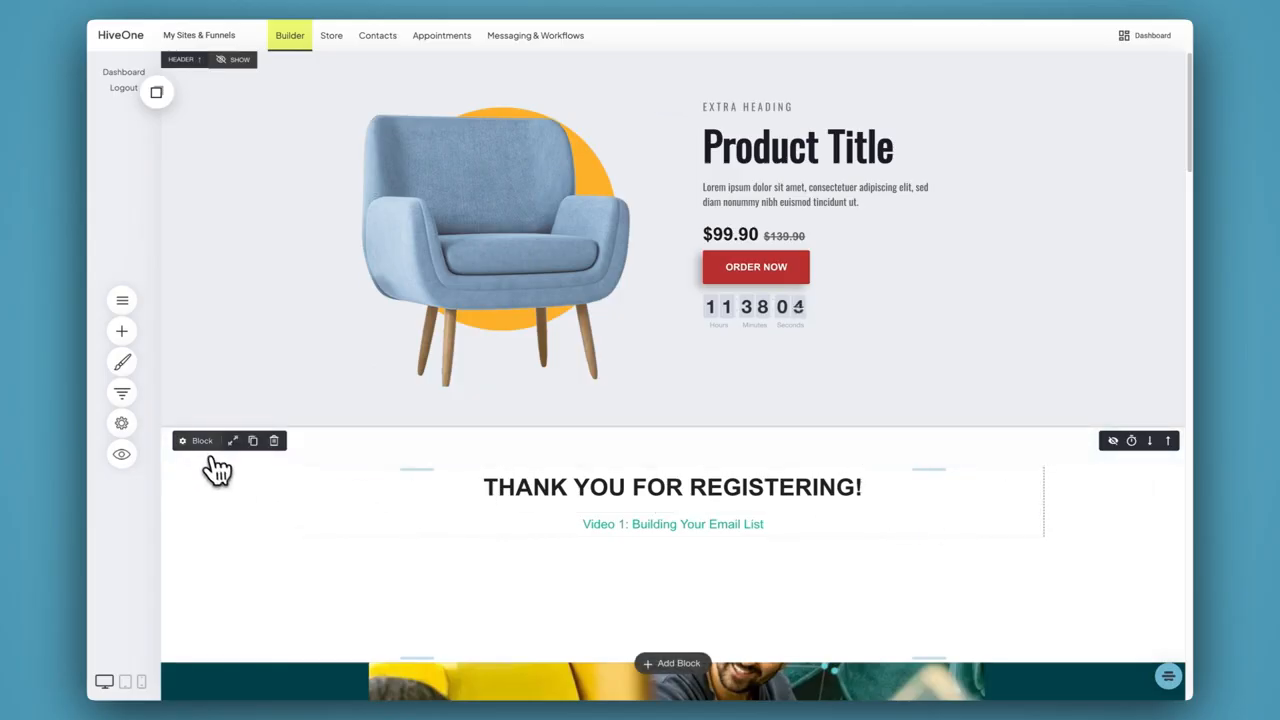
left_click(274, 441)
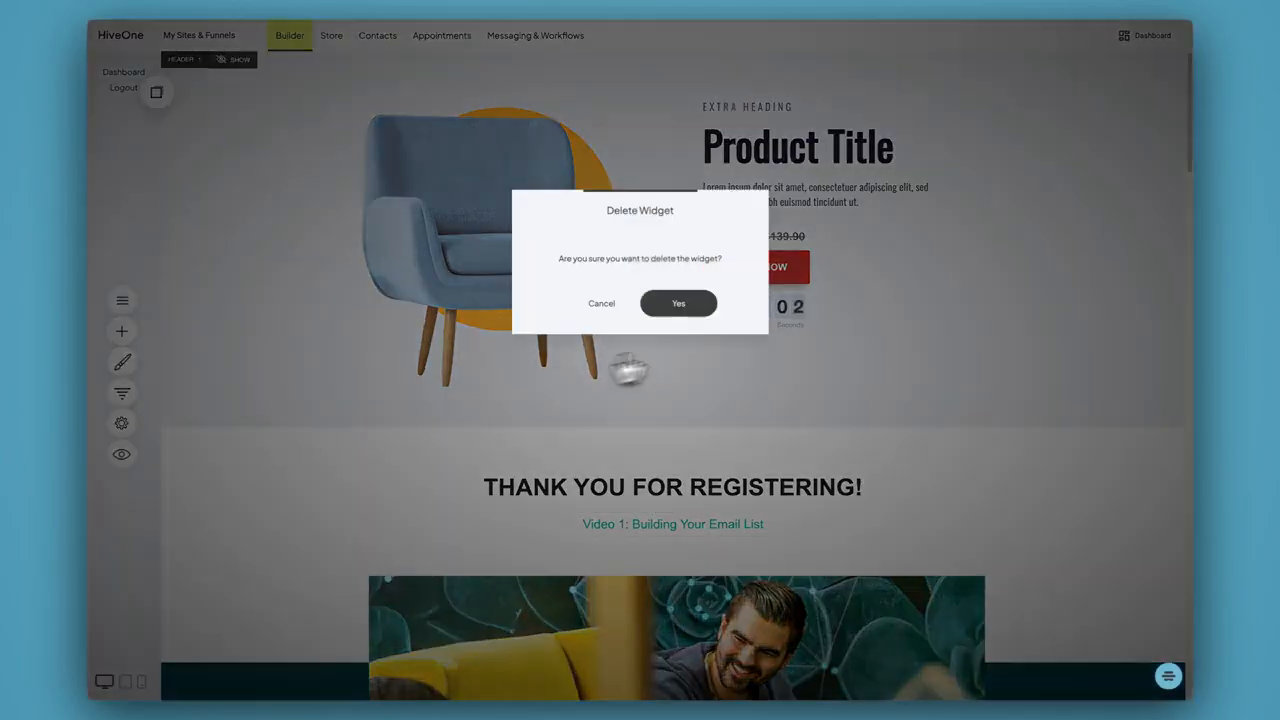
left_click(689, 303)
mouse_move(223, 457)
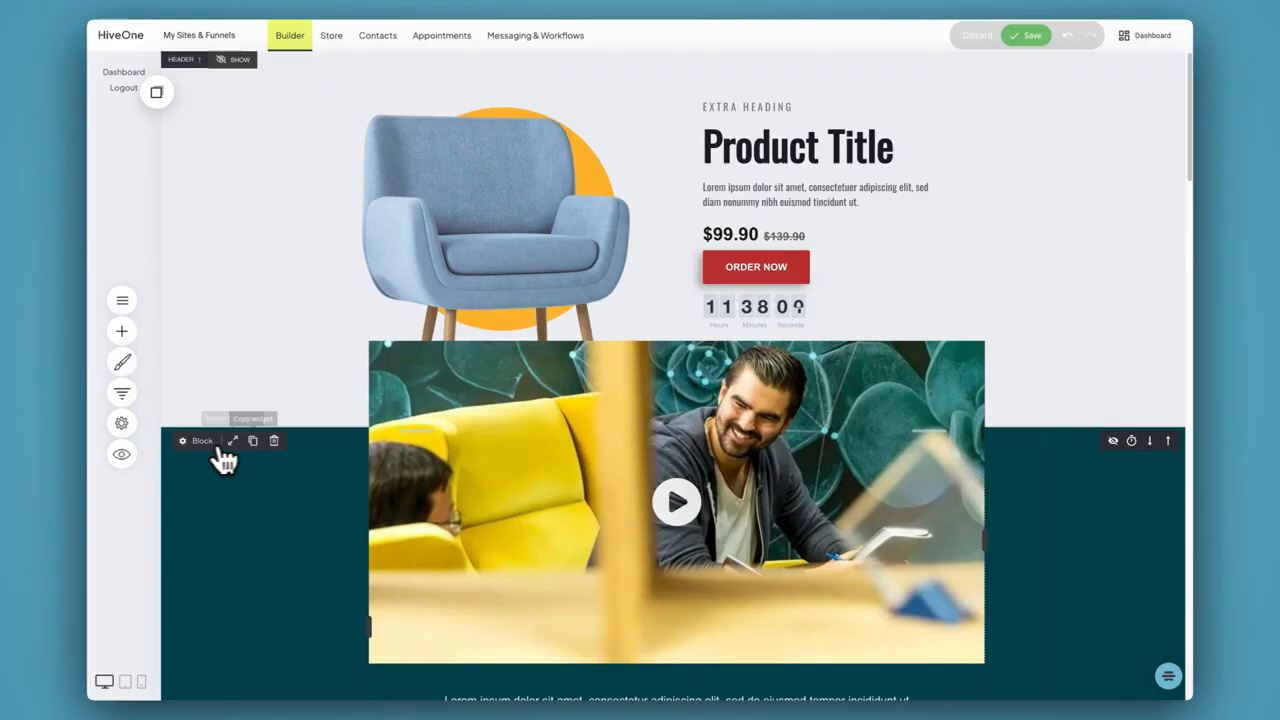
left_click(274, 441)
left_click(718, 316)
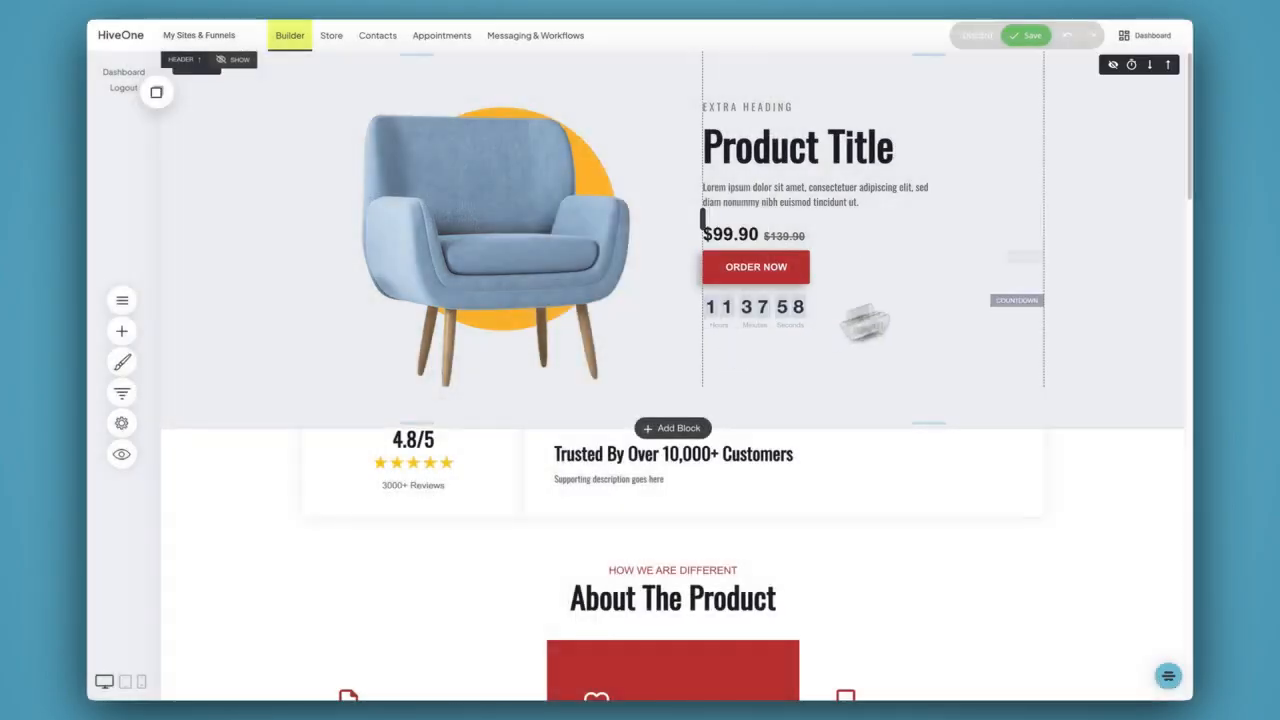
left_click(1030, 36)
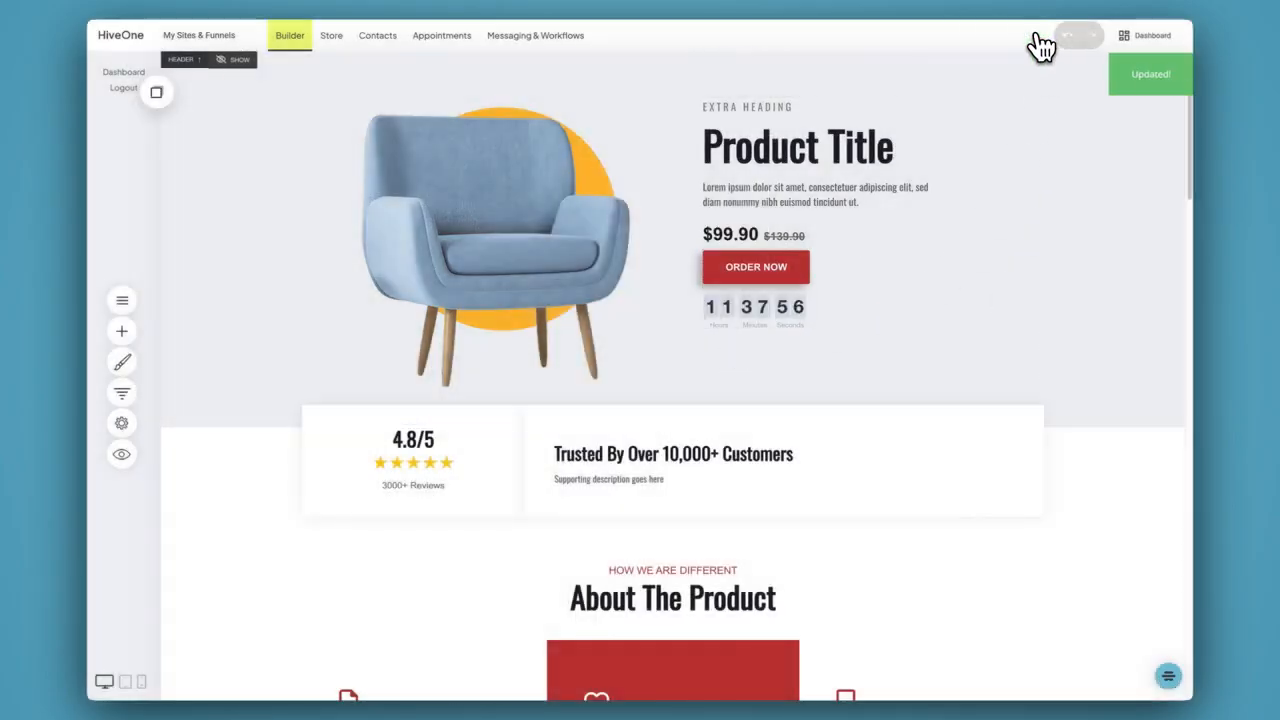